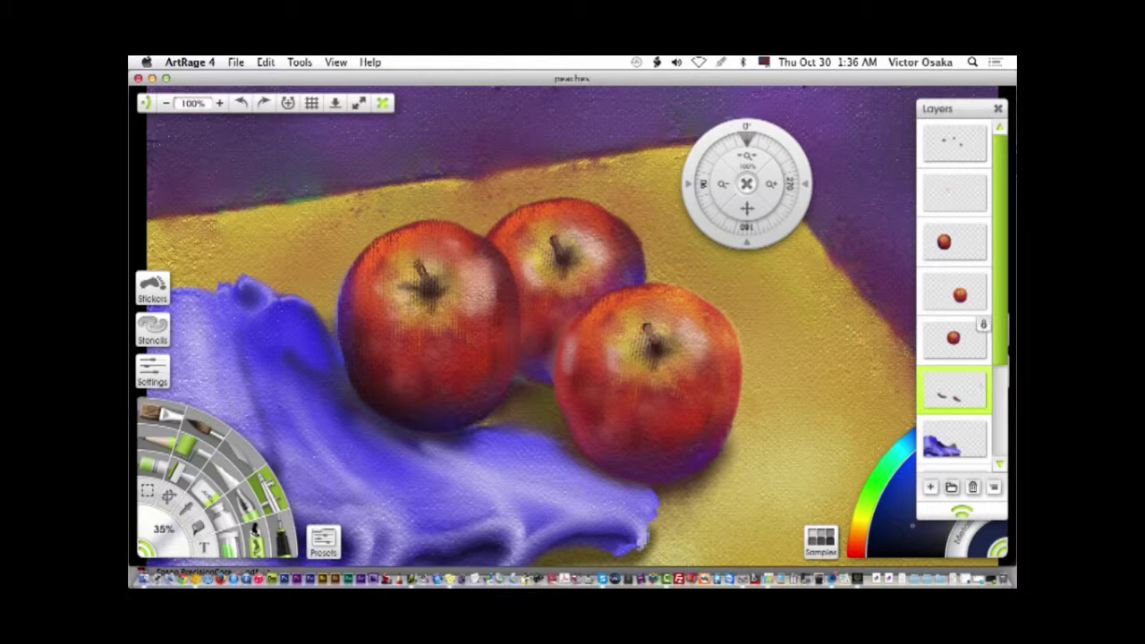
# Export the painting in Photoshop PSD format as peaches.psd into the psd files folder on the Desktop
pyautogui.click(240, 63)
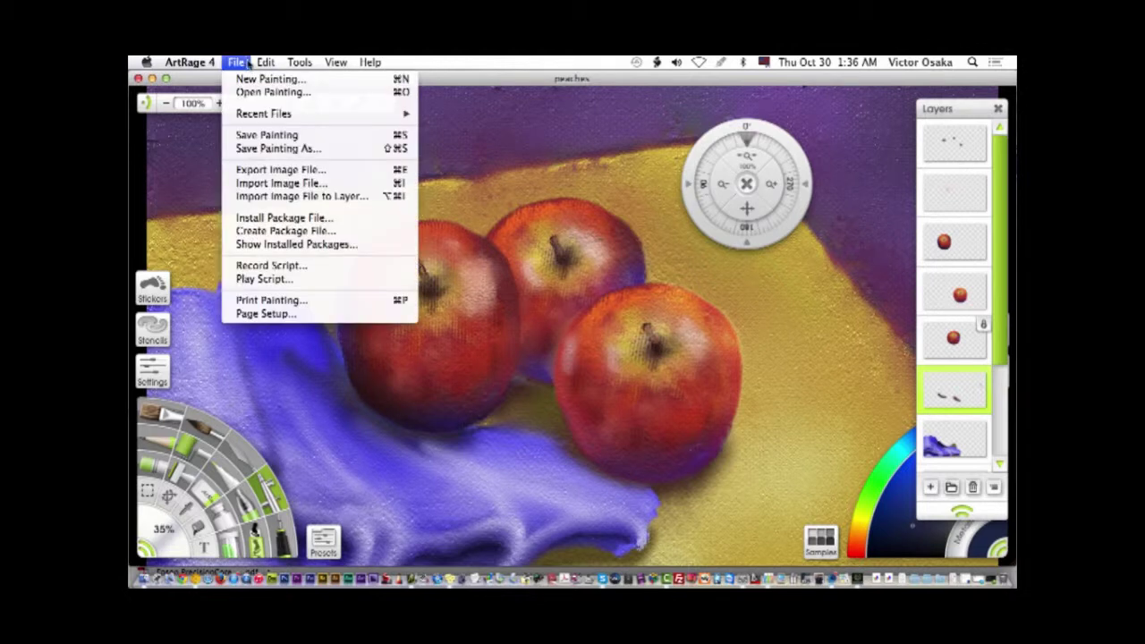
pyautogui.click(250, 170)
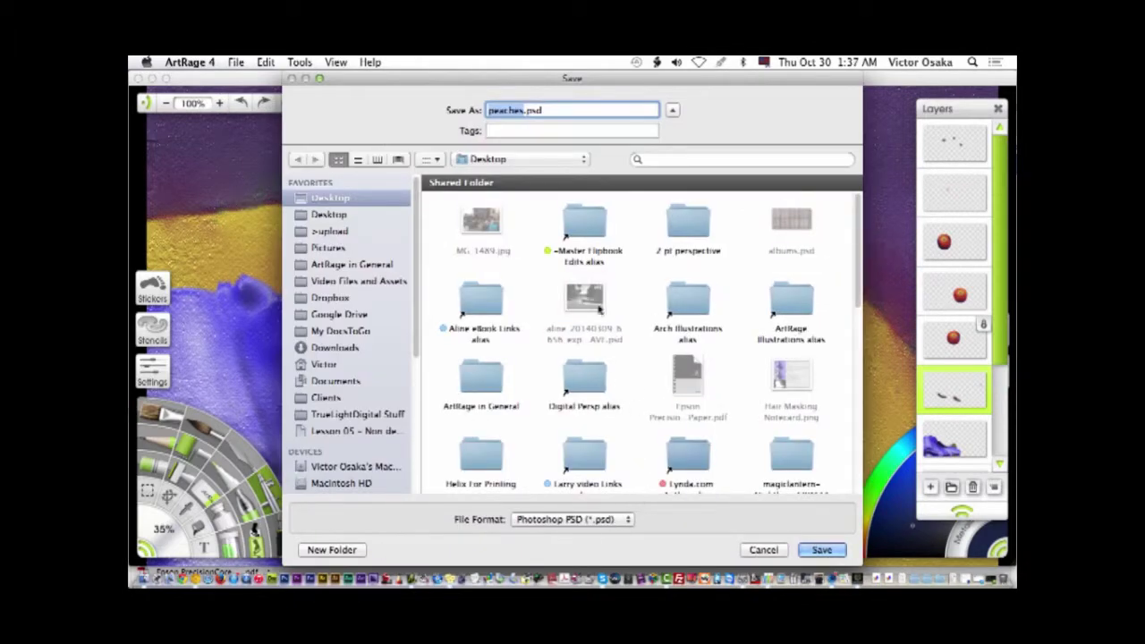
pyautogui.click(335, 214)
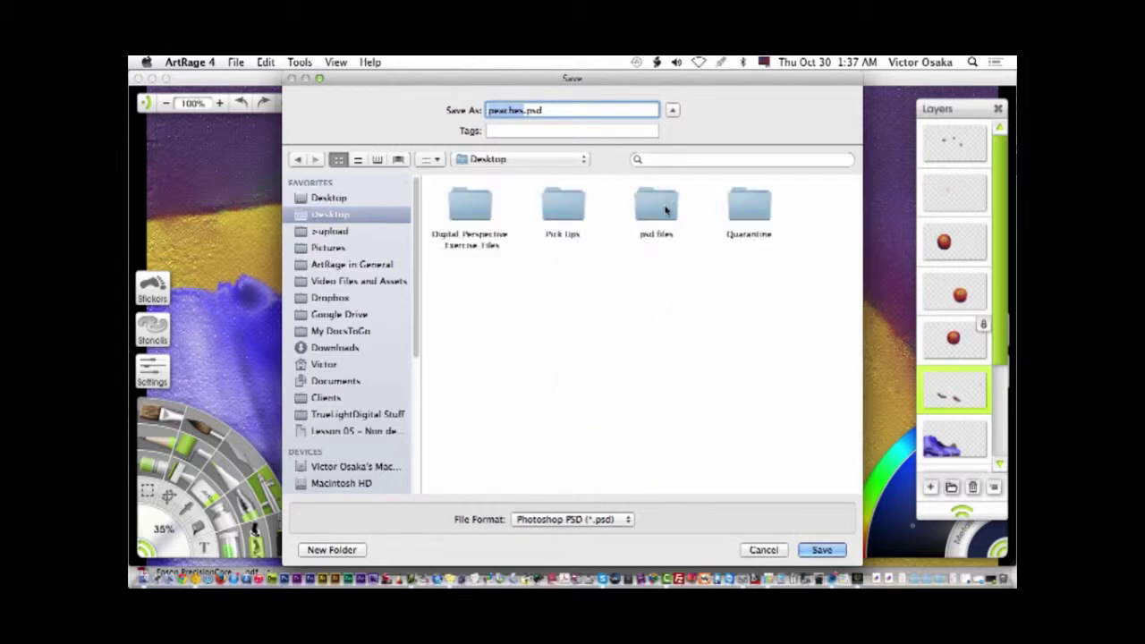
pyautogui.doubleClick(658, 210)
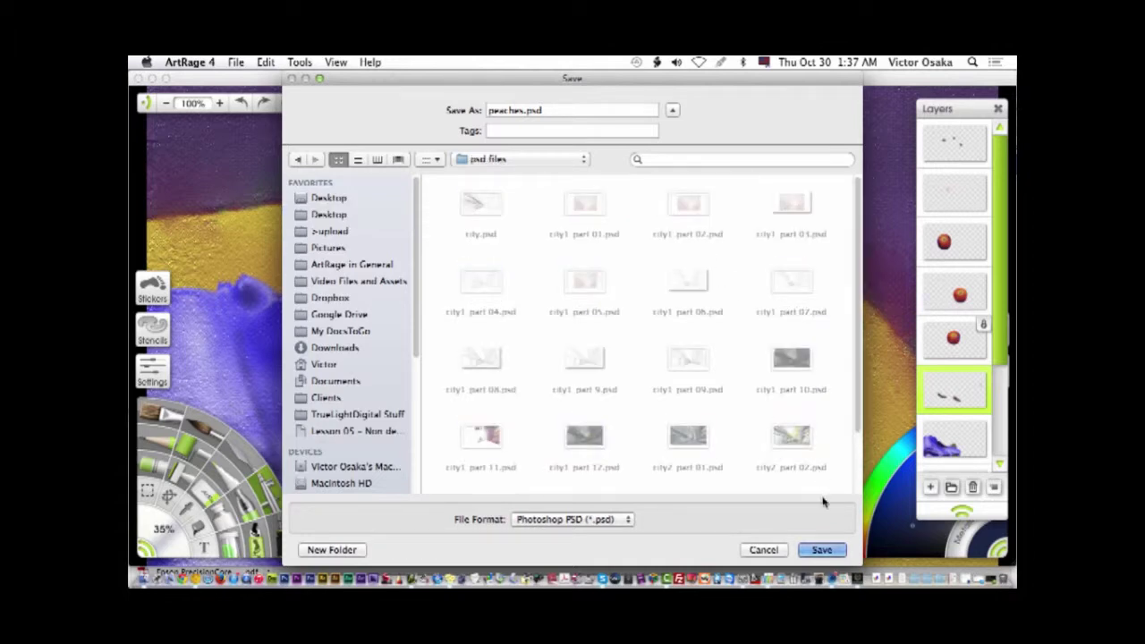
pyautogui.click(819, 549)
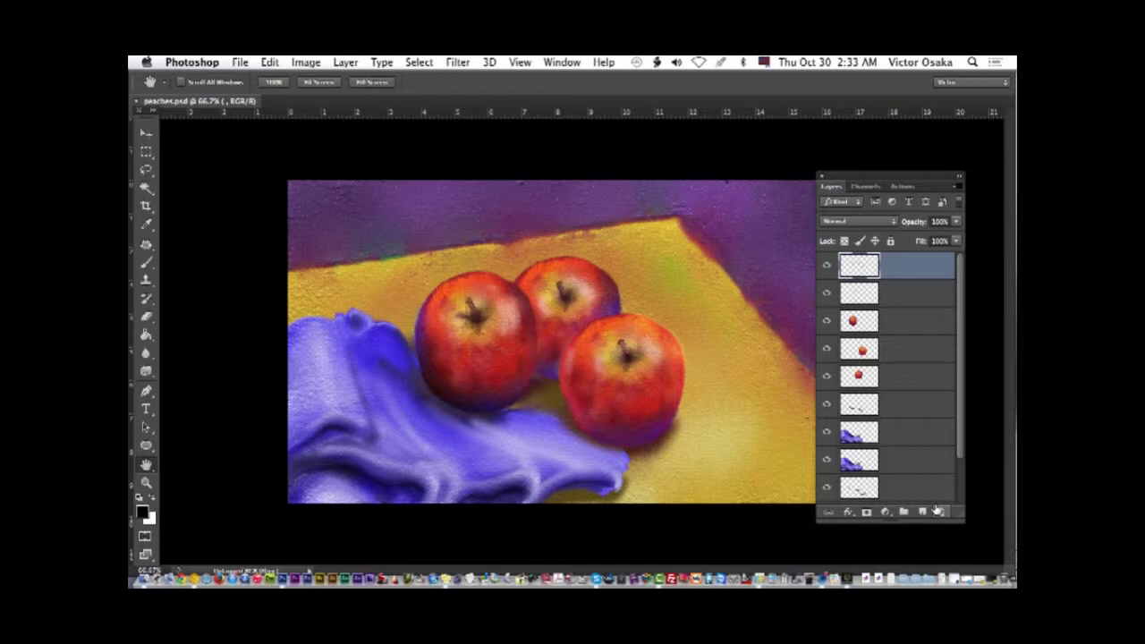
# In Photoshop, flatten peaches.psd and set a custom proof condition simulating the RR PapCan CanPro9000Mk2 device
pyautogui.click(958, 186)
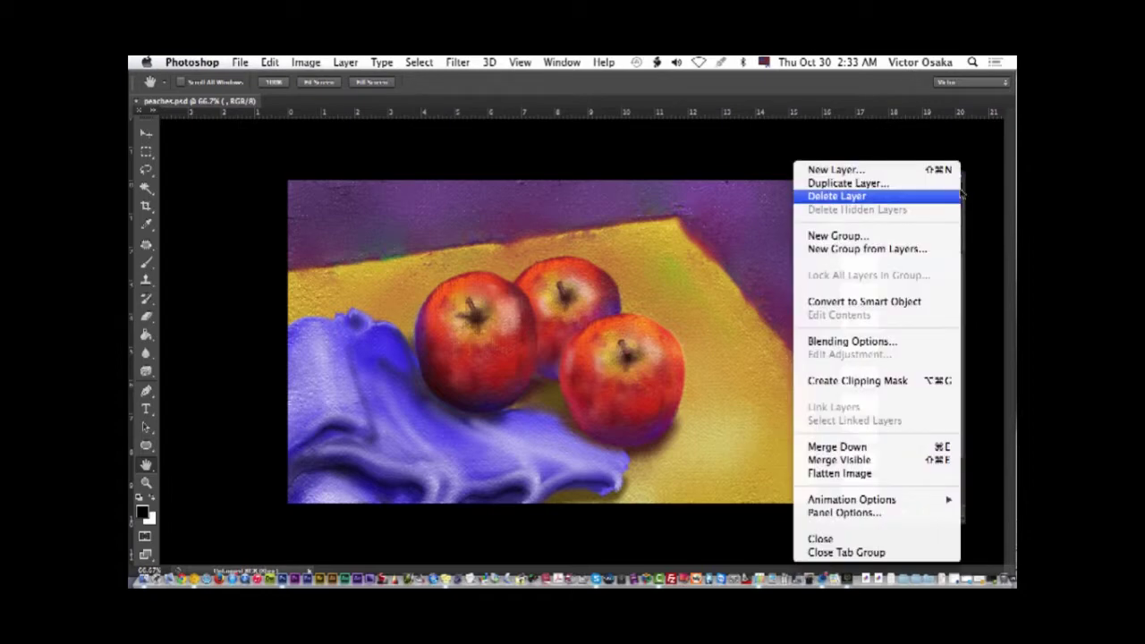
pyautogui.click(881, 475)
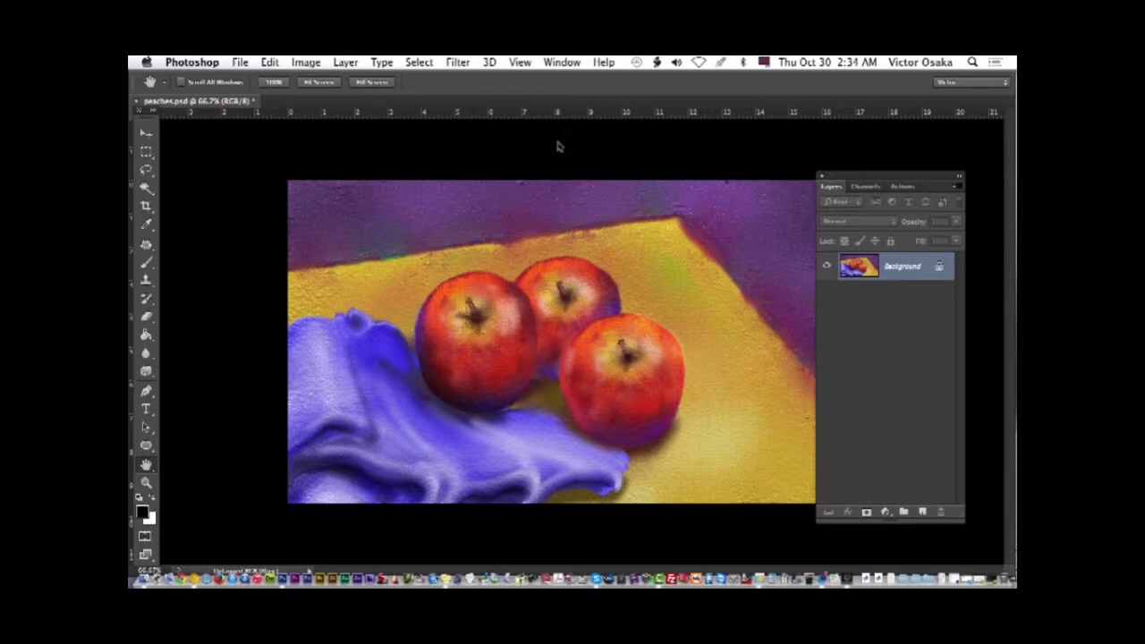
pyautogui.click(523, 63)
pyautogui.moveTo(533, 80)
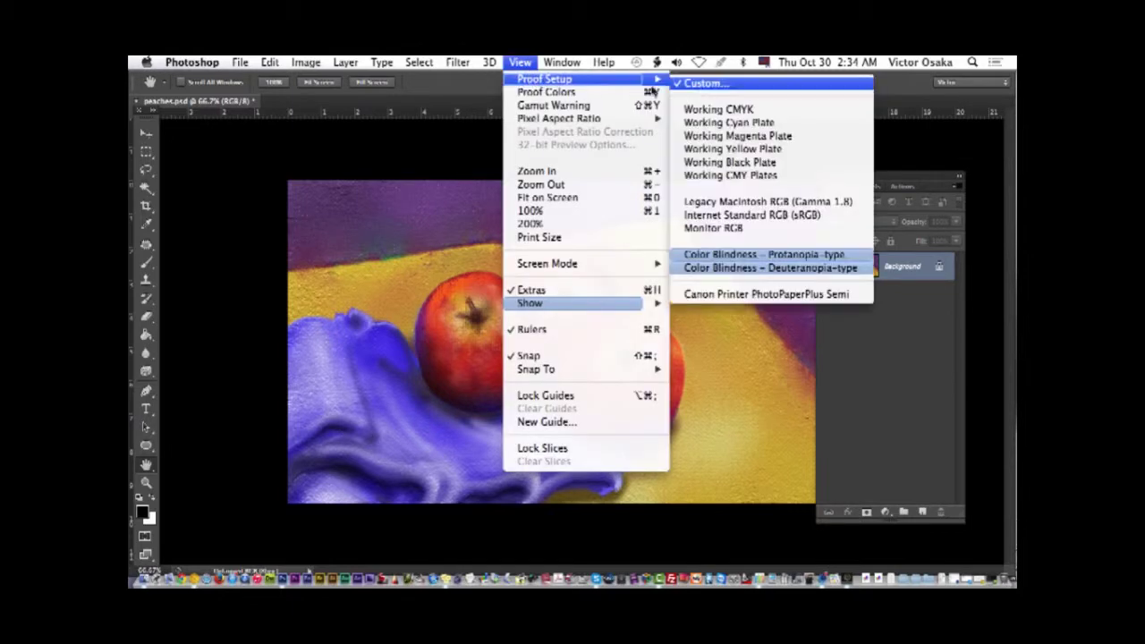
pyautogui.click(684, 81)
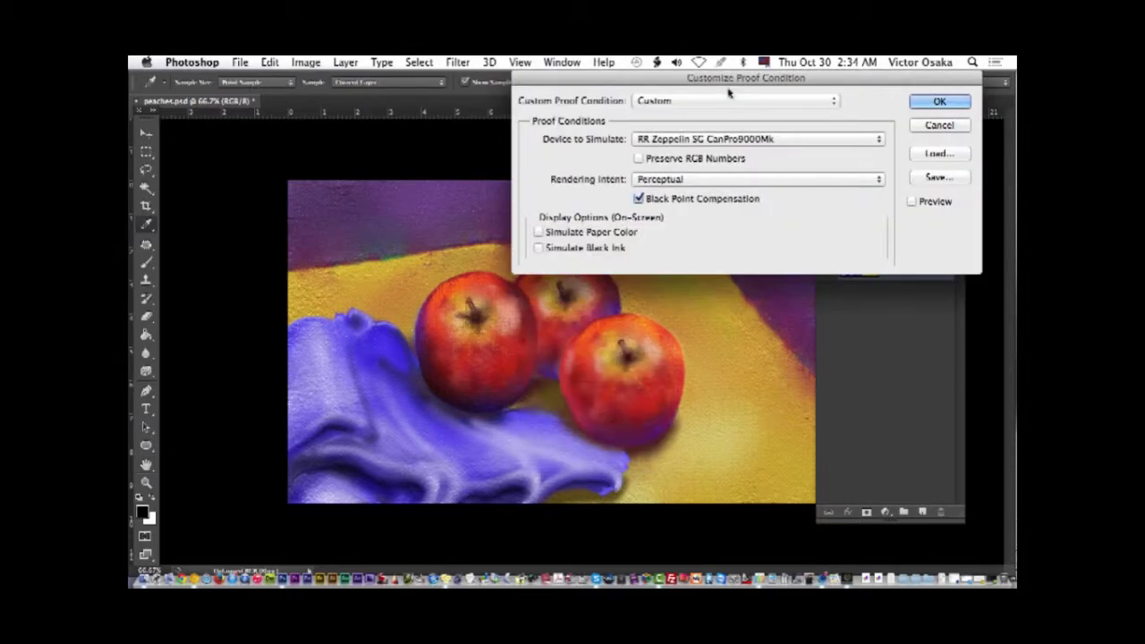
pyautogui.click(799, 140)
pyautogui.moveTo(784, 69)
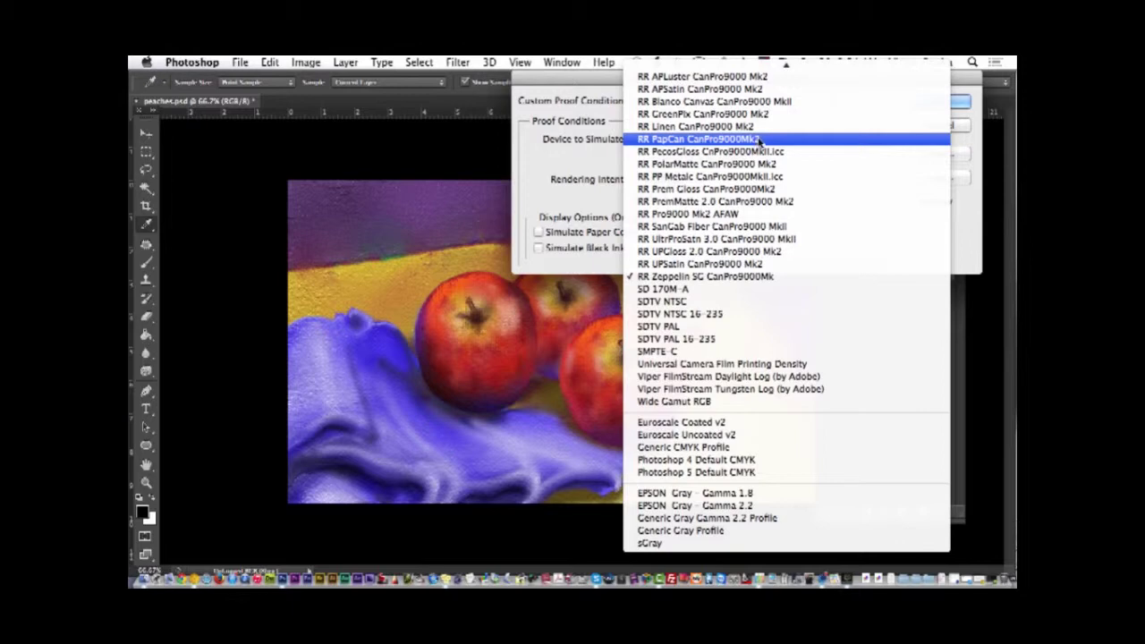
pyautogui.click(758, 140)
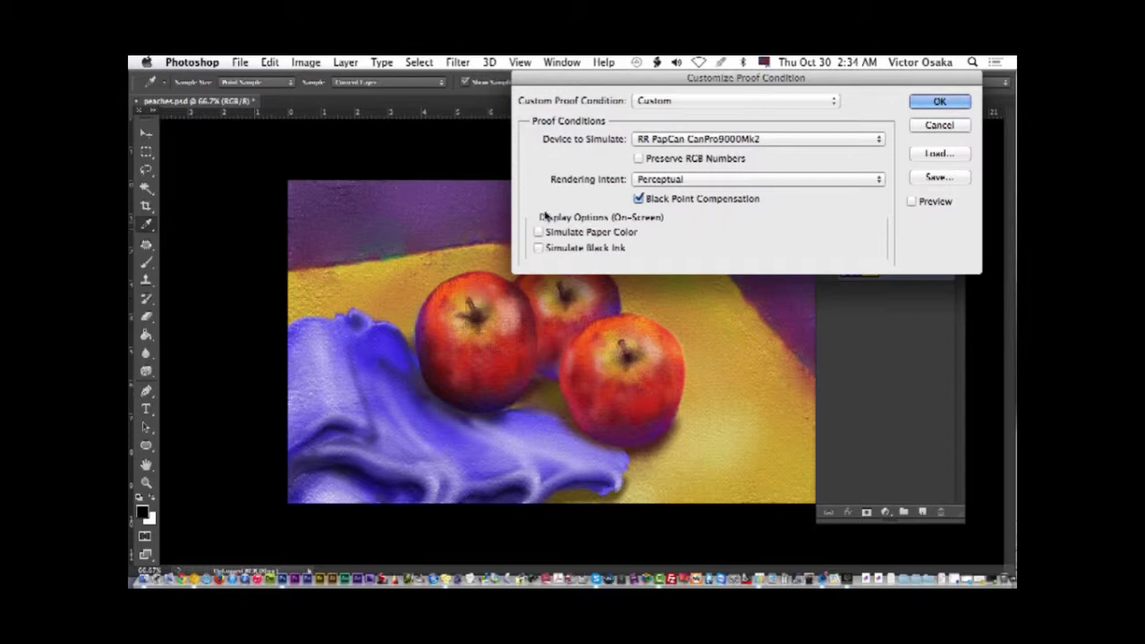
pyautogui.click(946, 102)
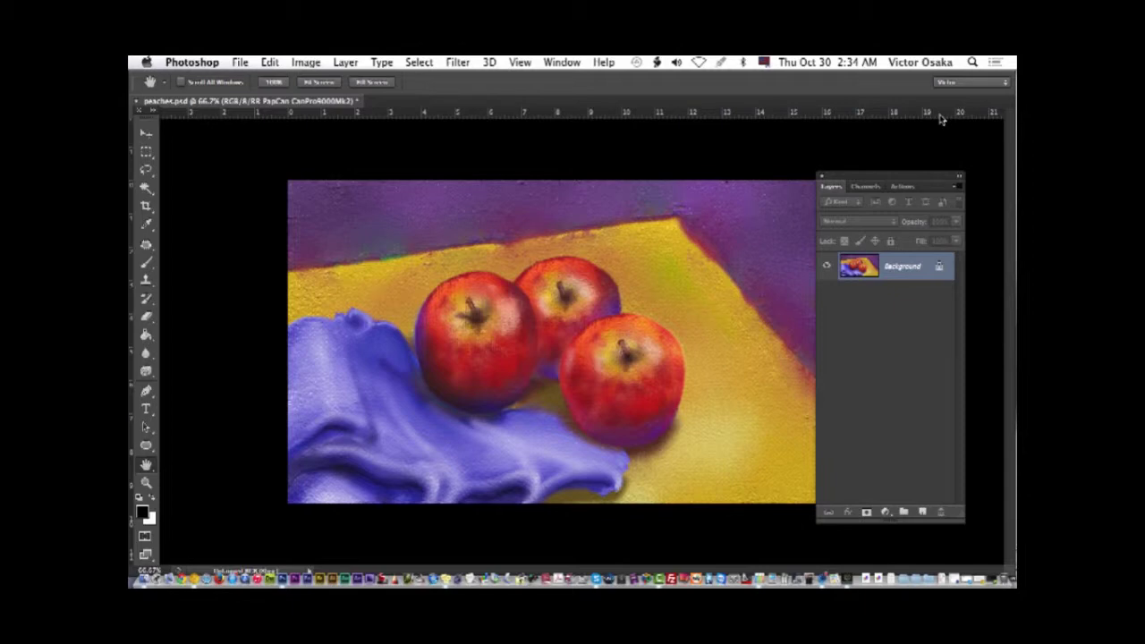
# Save the flattened image as peaches.tif in TIFF format in the psd files folder
pyautogui.press('super+shift+s')
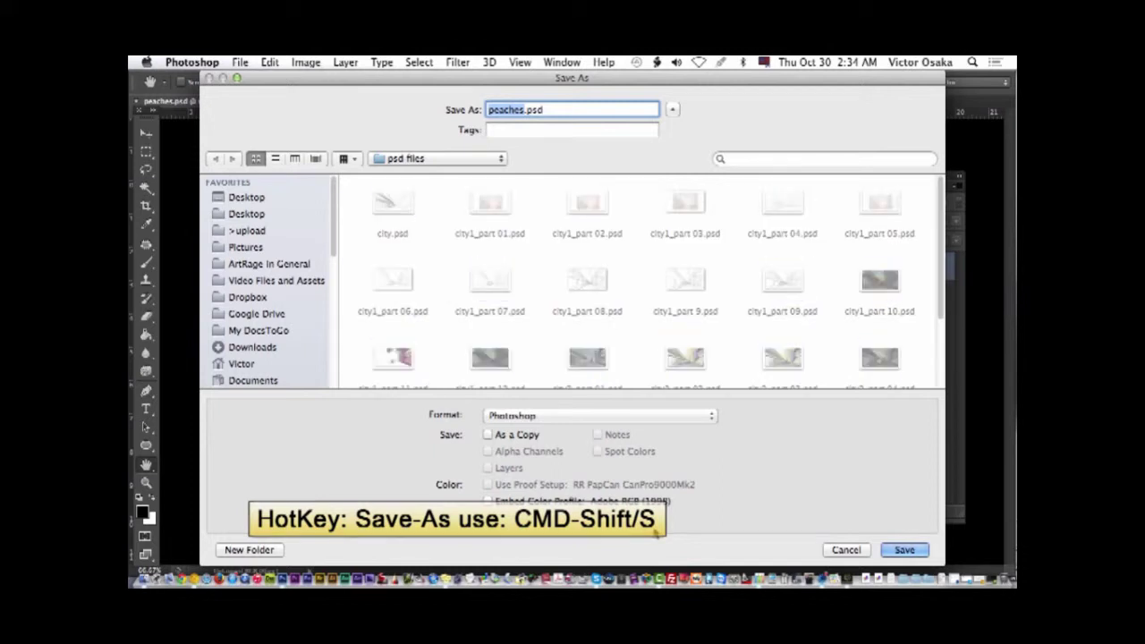
pyautogui.click(599, 415)
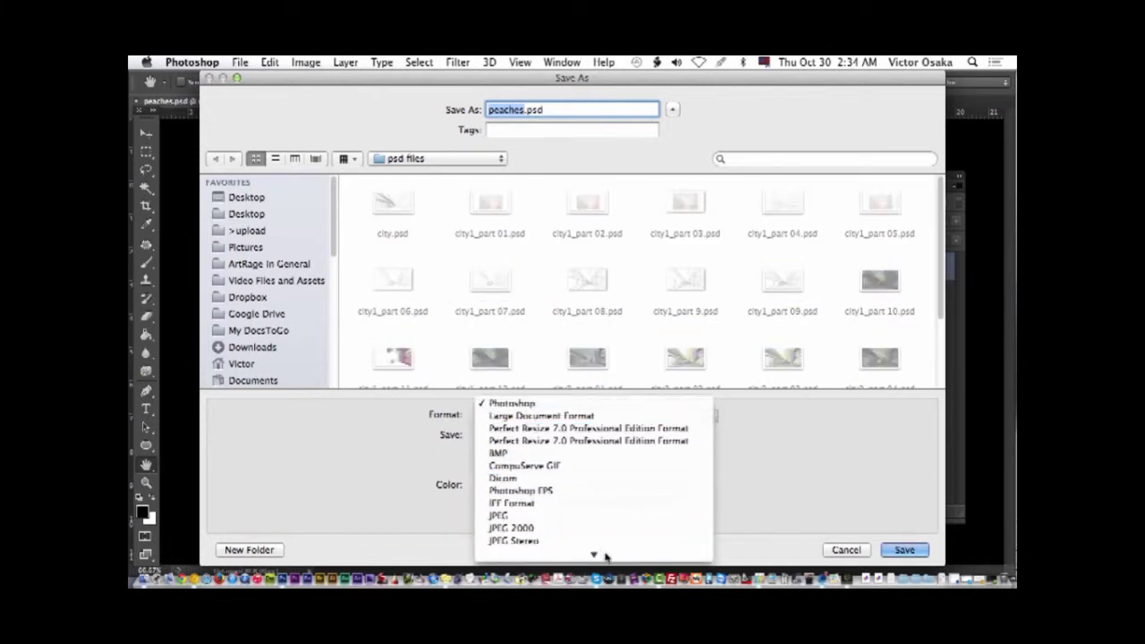
pyautogui.click(524, 553)
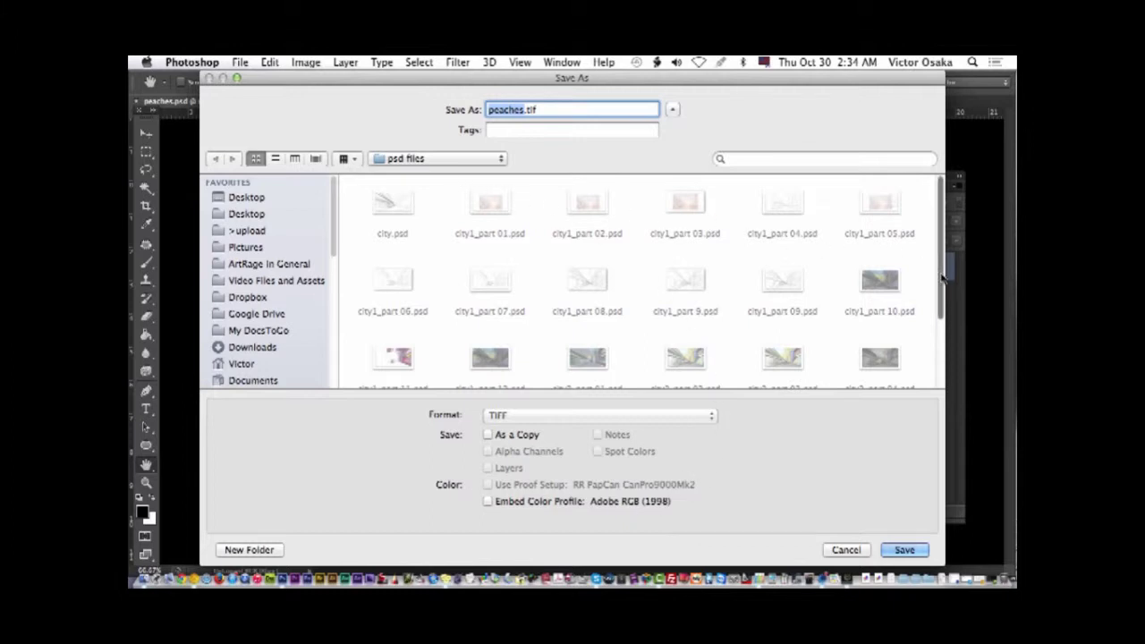
pyautogui.moveTo(942, 284); pyautogui.dragTo(943, 327)
pyautogui.click(905, 549)
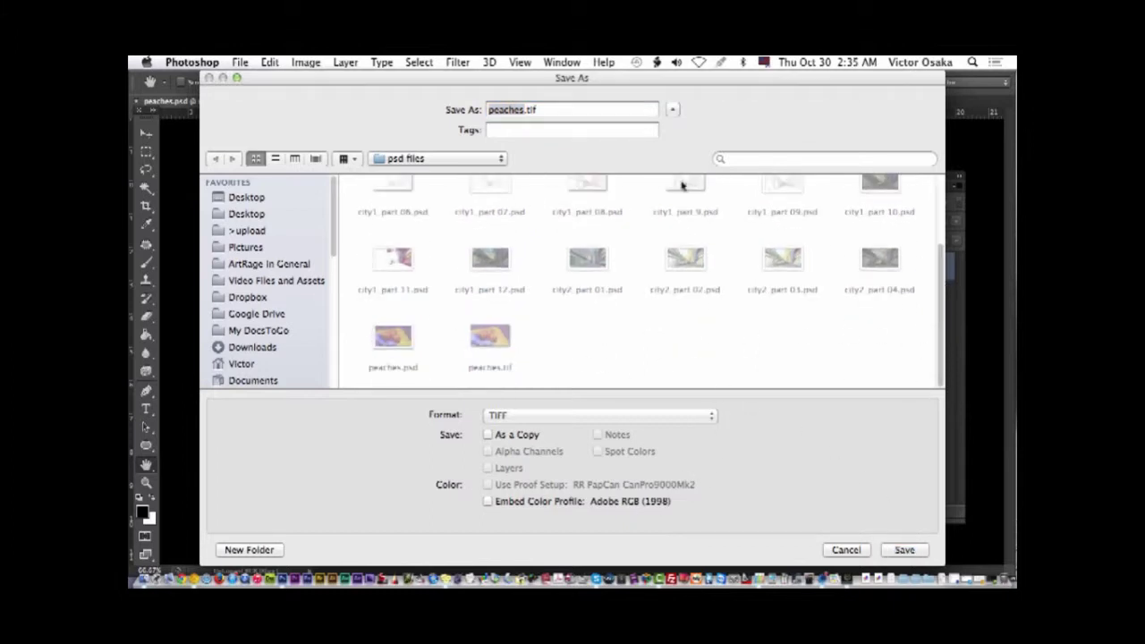
pyautogui.click(978, 227)
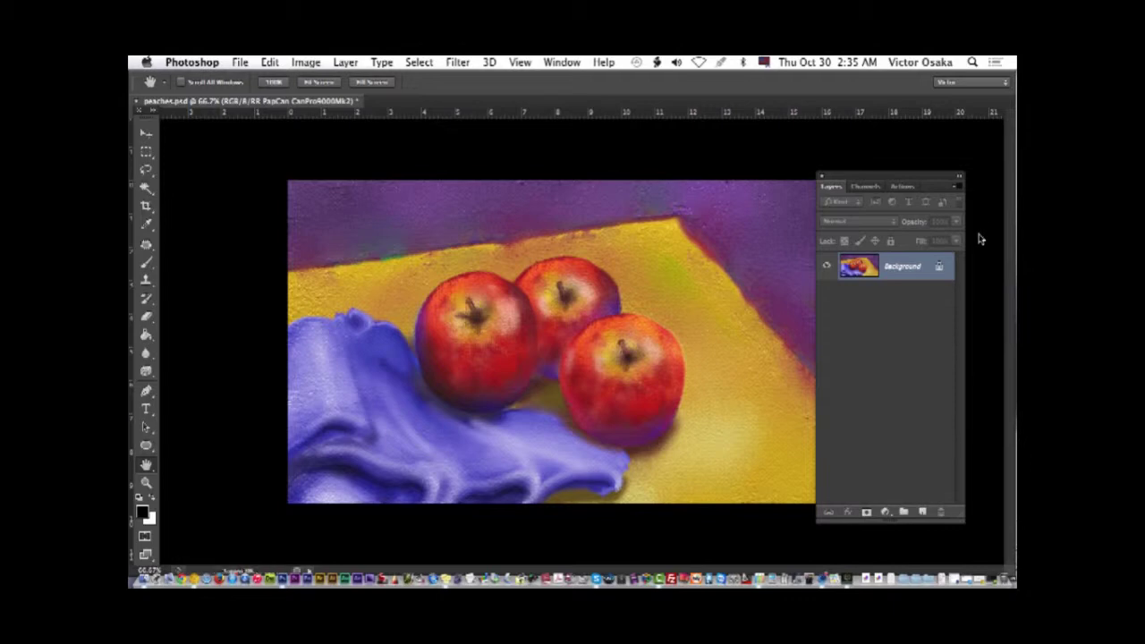
# Float peaches.tif in its own window, reduce its view to 33.3%, and place it beside the toolbox
pyautogui.moveTo(312, 101); pyautogui.dragTo(426, 146)
pyautogui.moveTo(731, 149); pyautogui.dragTo(698, 136)
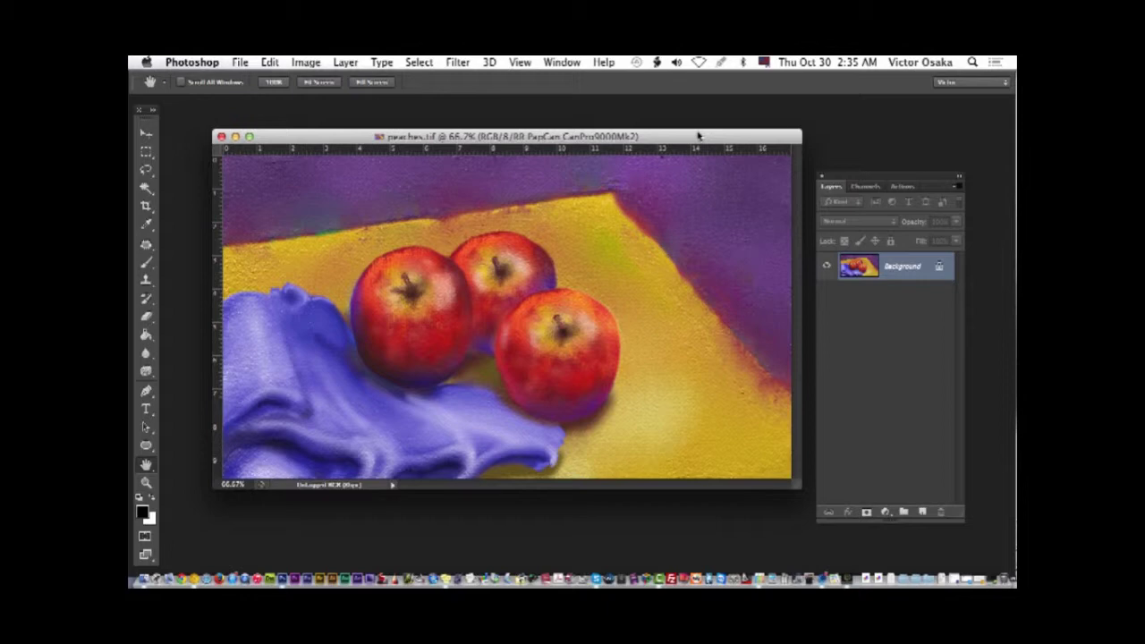
pyautogui.press('super+minus')
pyautogui.press('super+minus')
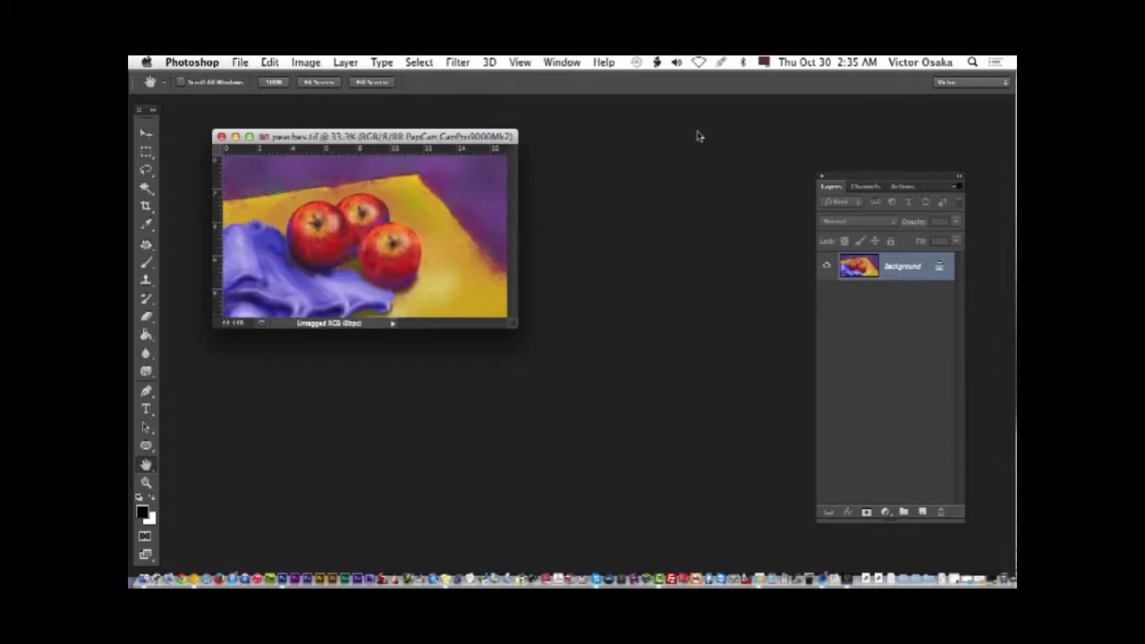
pyautogui.moveTo(457, 136); pyautogui.dragTo(416, 126)
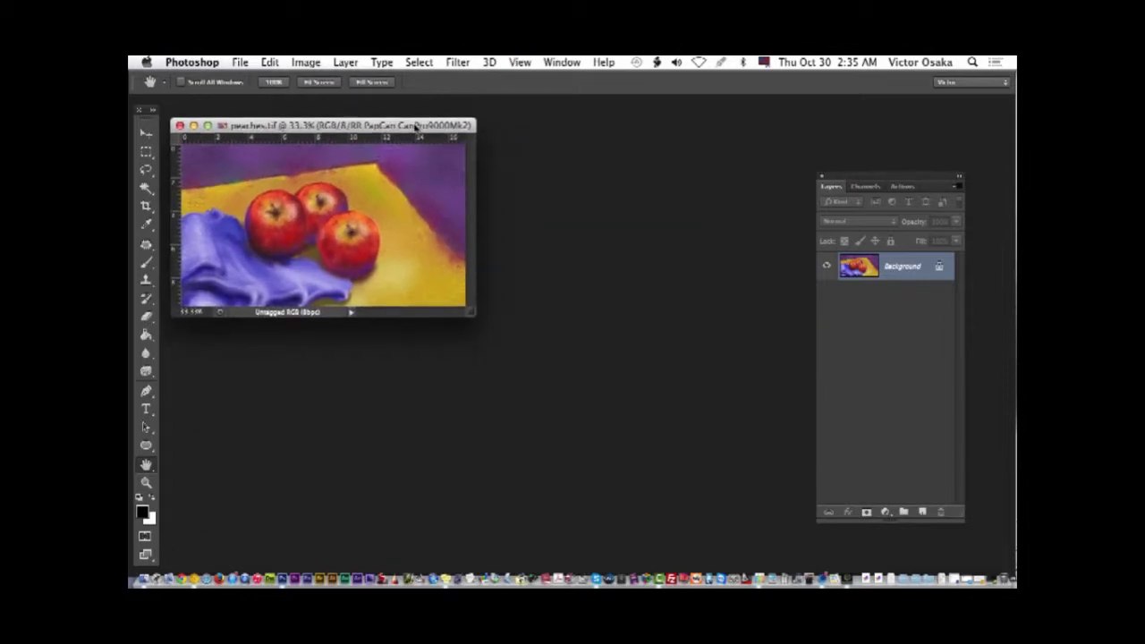
# Open the layered peaches.psd from the psd files folder and detach it into its own floating window
pyautogui.press('super+o')
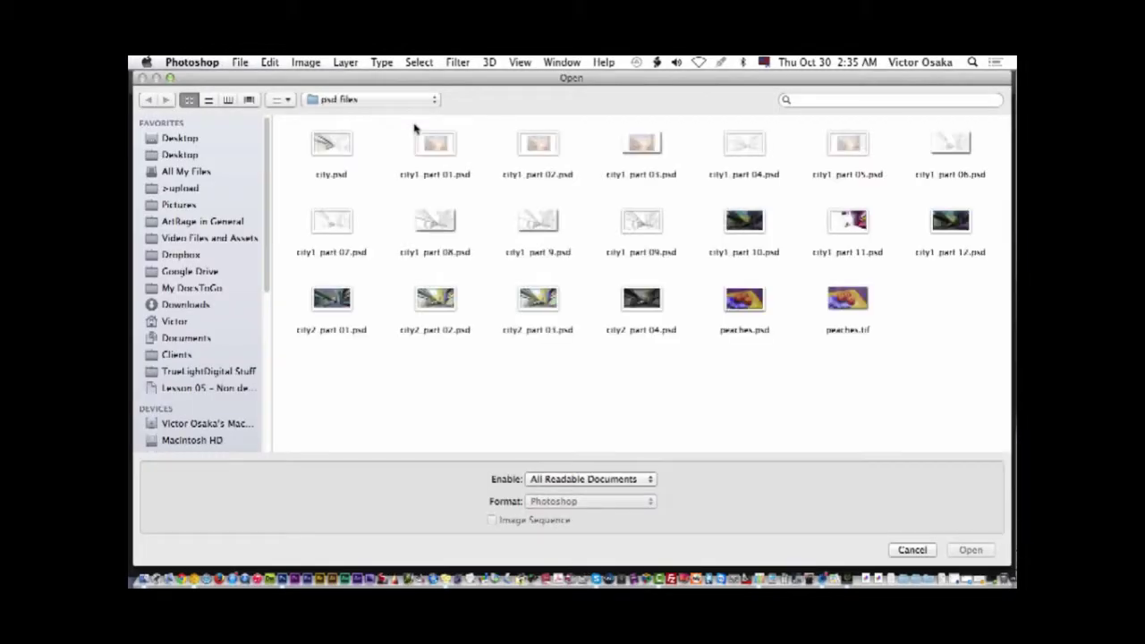
pyautogui.click(768, 304)
pyautogui.click(971, 549)
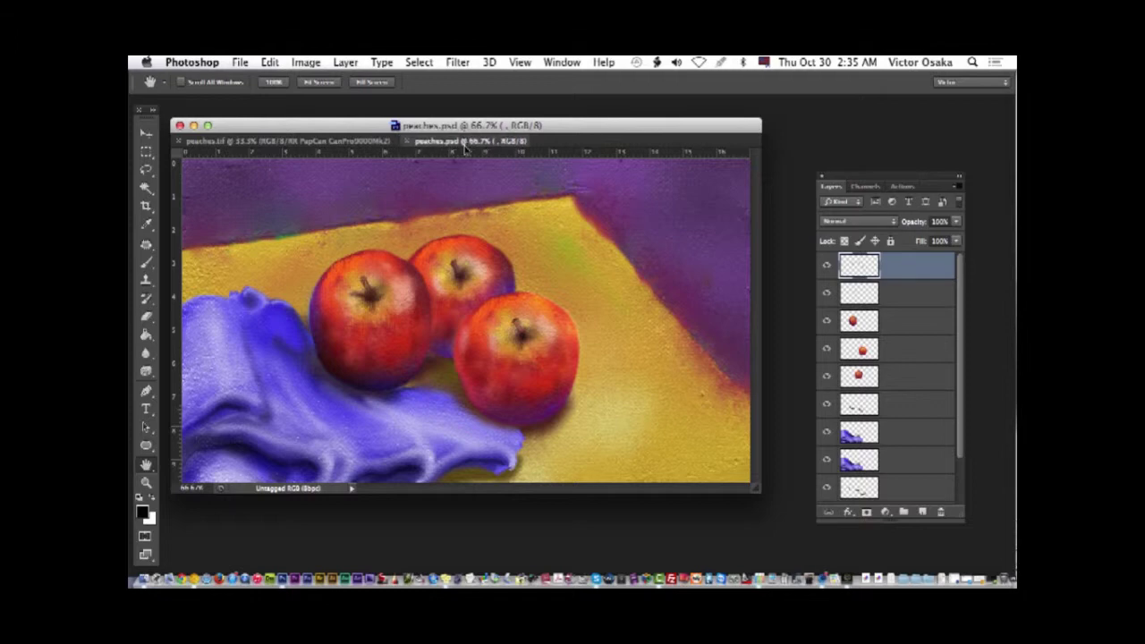
pyautogui.moveTo(464, 149); pyautogui.dragTo(480, 206)
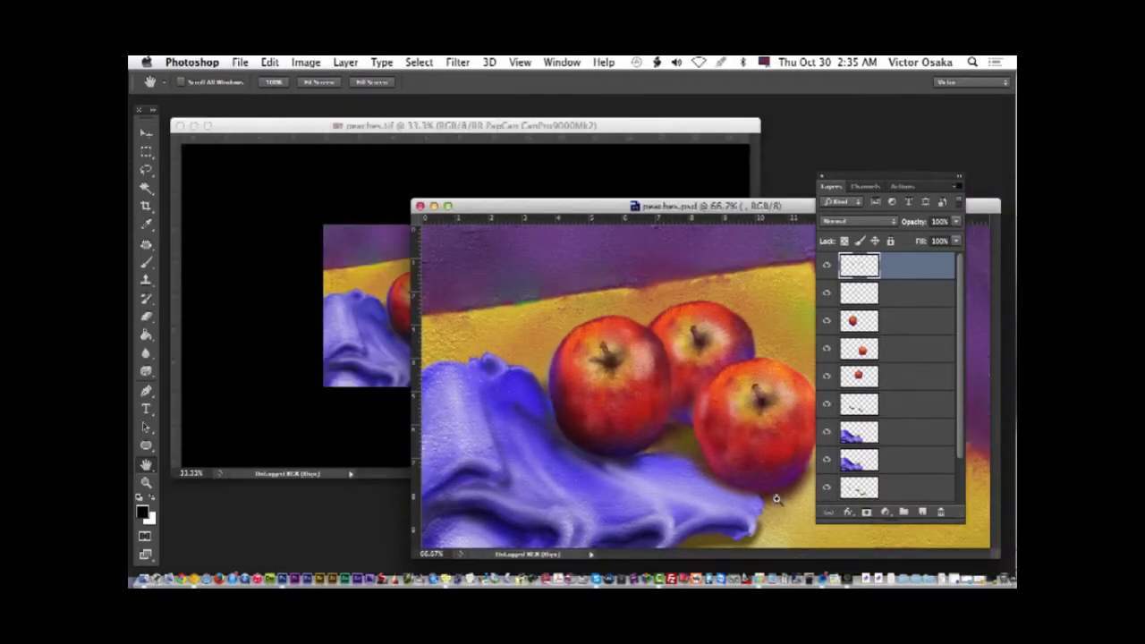
# Reduce peaches.psd to 33.3% and arrange both image windows side by side at matching size, clear of the Layers panel
pyautogui.press('super+minus')
pyautogui.press('super+minus')
pyautogui.moveTo(573, 206); pyautogui.dragTo(784, 174)
pyautogui.moveTo(655, 127); pyautogui.dragTo(652, 119)
pyautogui.moveTo(754, 466); pyautogui.dragTo(503, 368)
pyautogui.moveTo(747, 185); pyautogui.dragTo(650, 131)
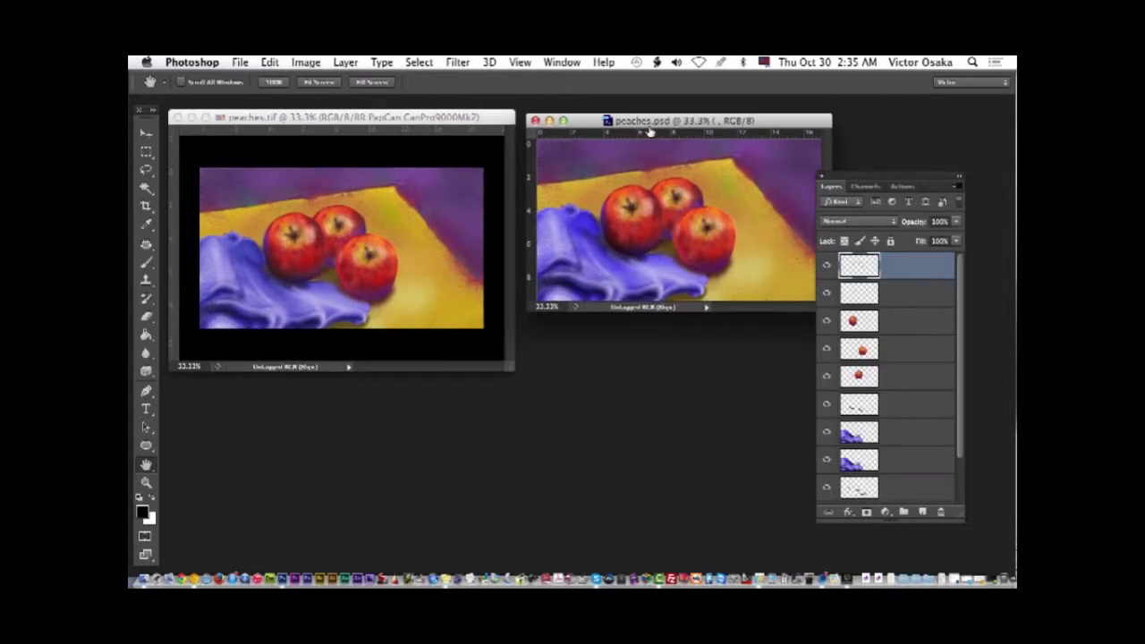
pyautogui.moveTo(898, 176); pyautogui.dragTo(959, 134)
pyautogui.moveTo(827, 310); pyautogui.dragTo(880, 363)
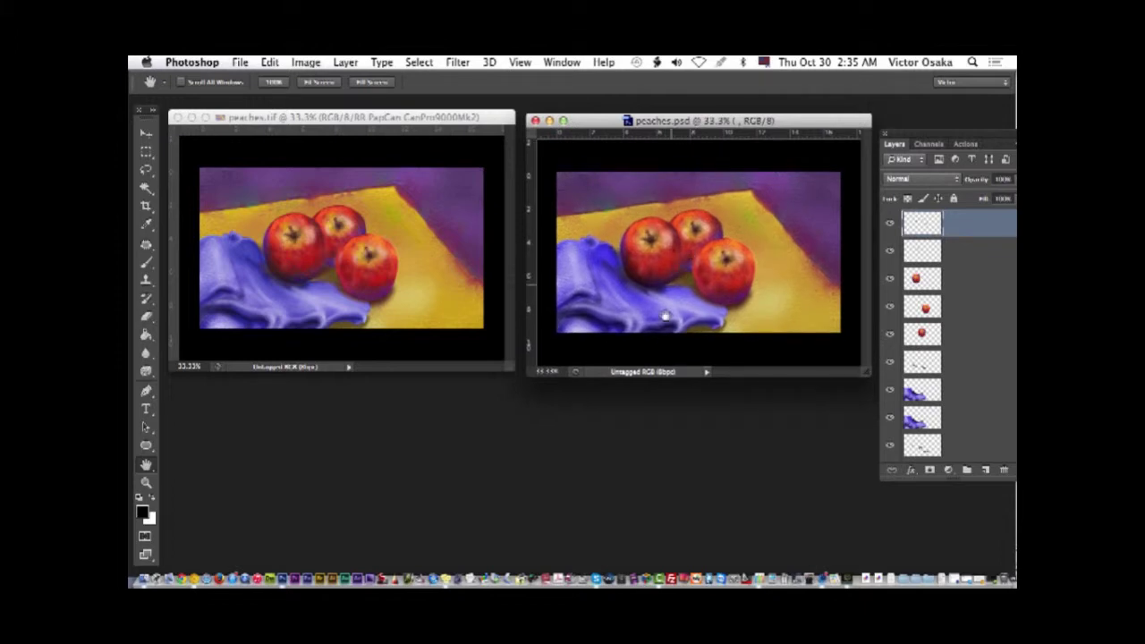
pyautogui.click(390, 256)
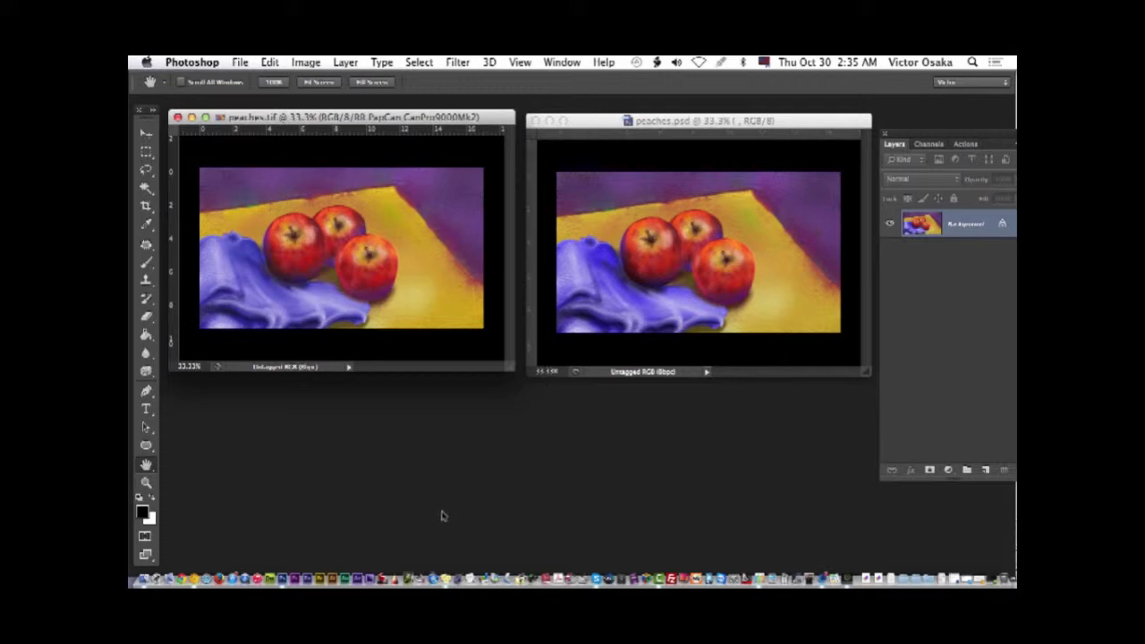
pyautogui.moveTo(471, 117); pyautogui.dragTo(476, 121)
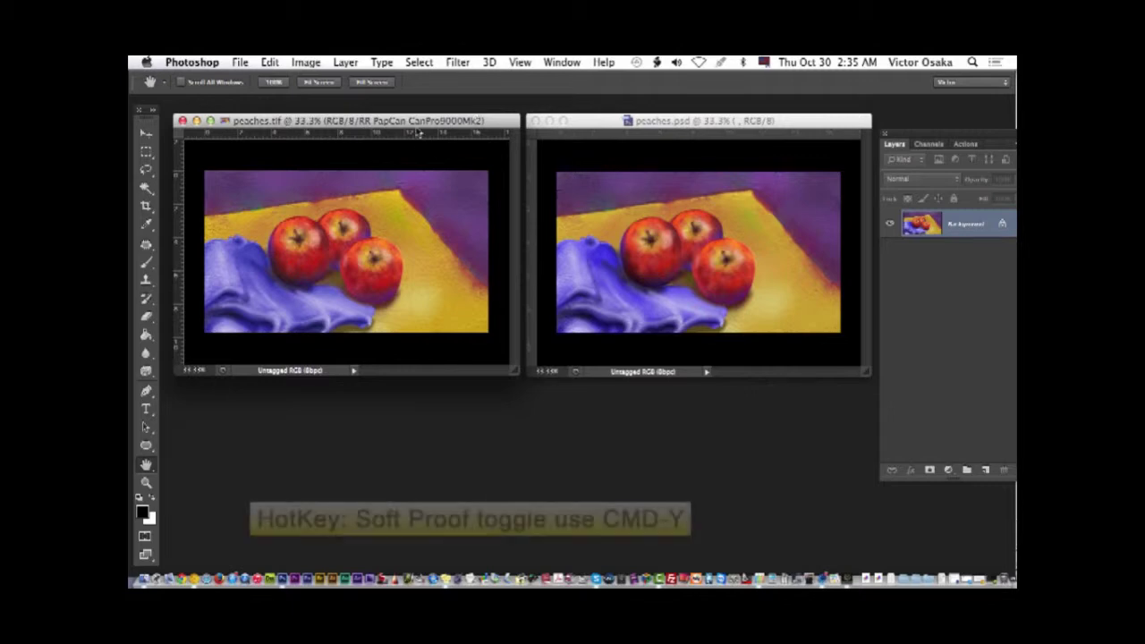
# Toggle the soft proof on peaches.tif off and on repeatedly to compare its colours with the original peaches.psd
pyautogui.press('super+y')
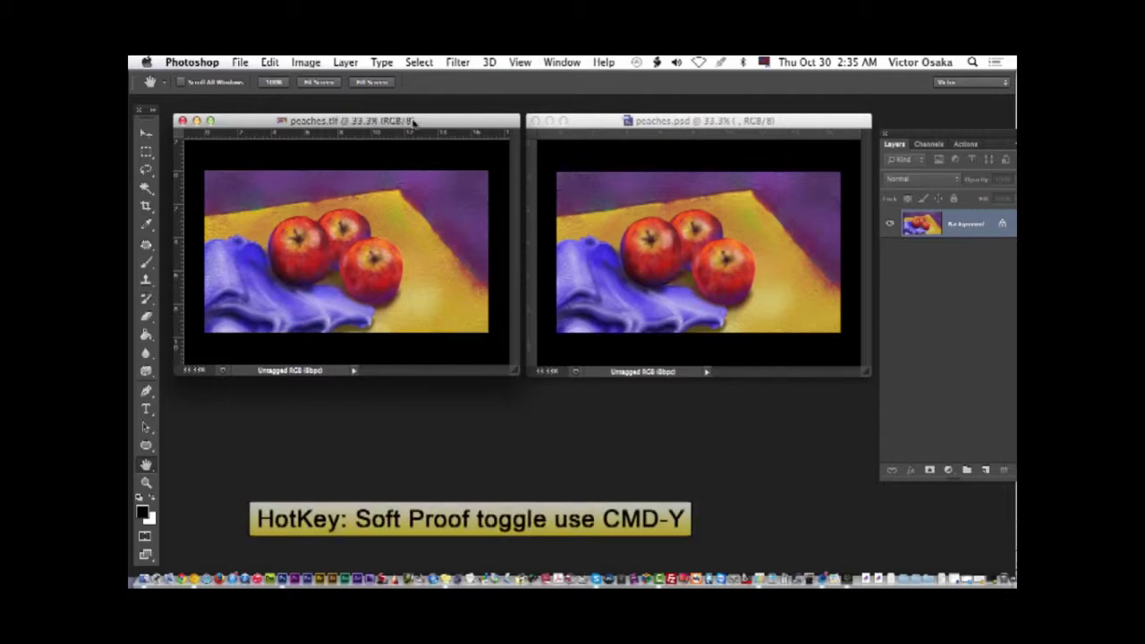
pyautogui.press('super+y')
pyautogui.press('super+y')
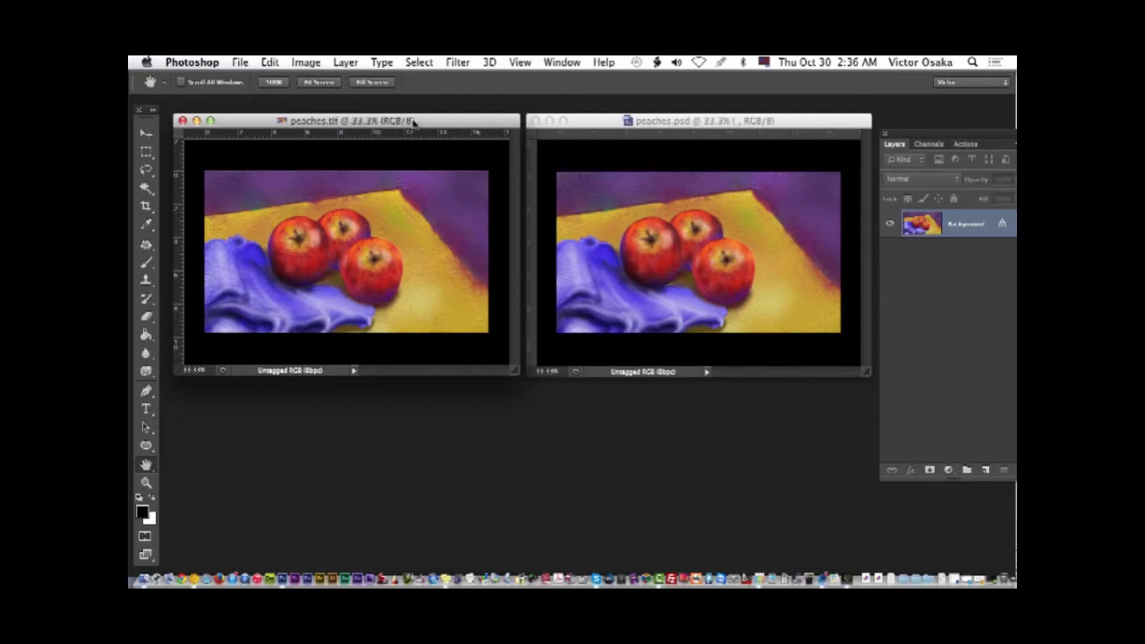
pyautogui.press('super+y')
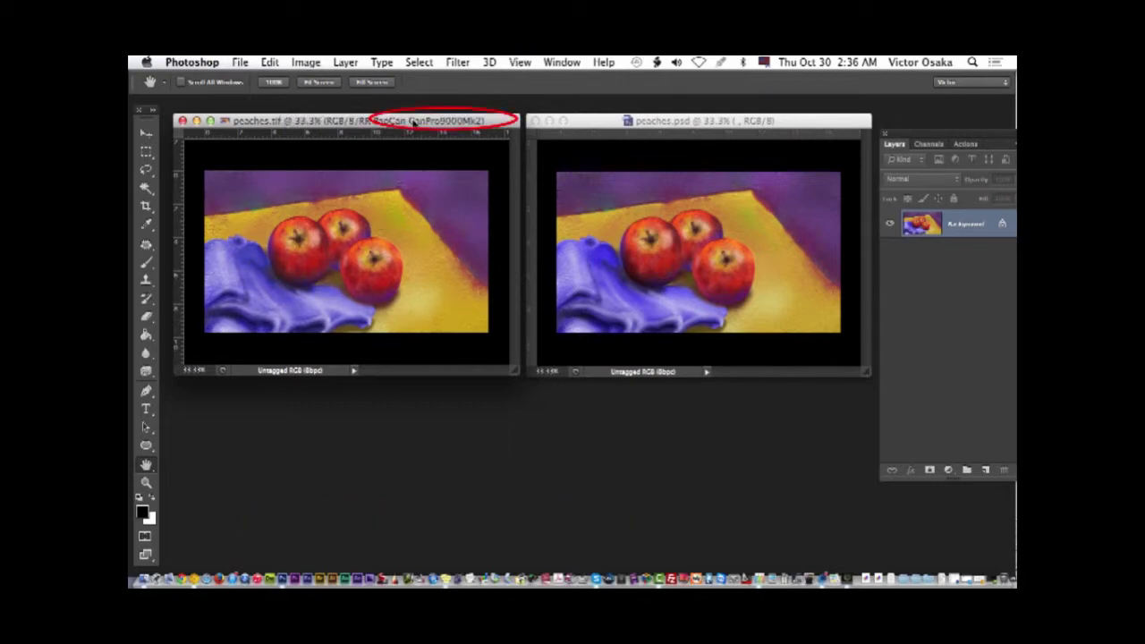
pyautogui.press('super+y')
pyautogui.press('super+y')
pyautogui.press('super+y')
pyautogui.press('super+y')
pyautogui.press('super+y')
pyautogui.press('super+y')
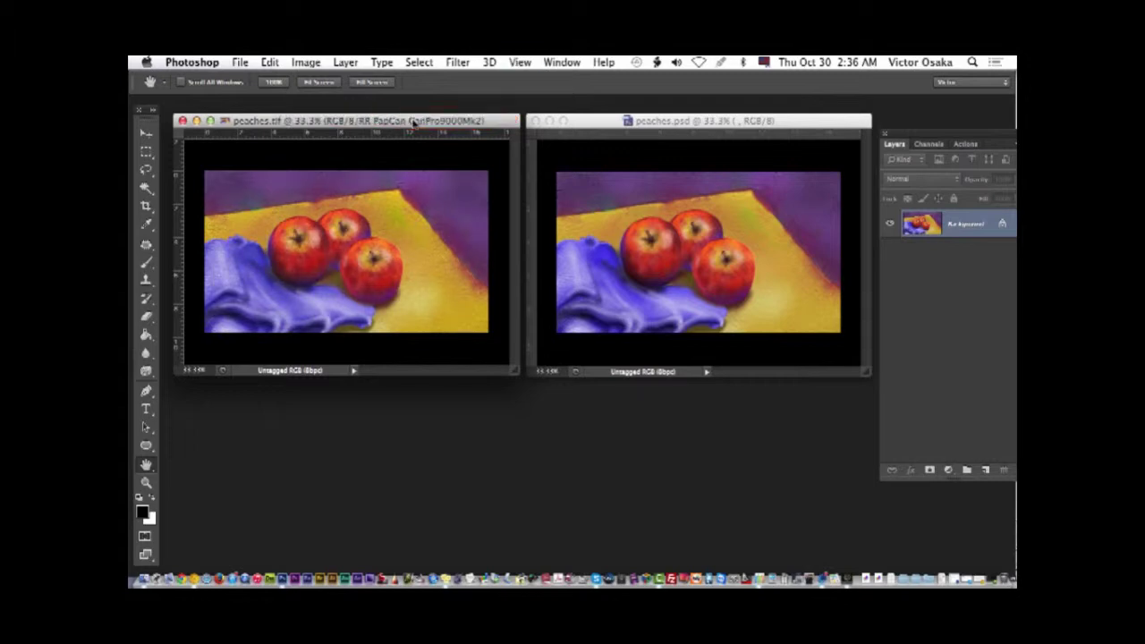
pyautogui.press('super+y')
pyautogui.press('super+y')
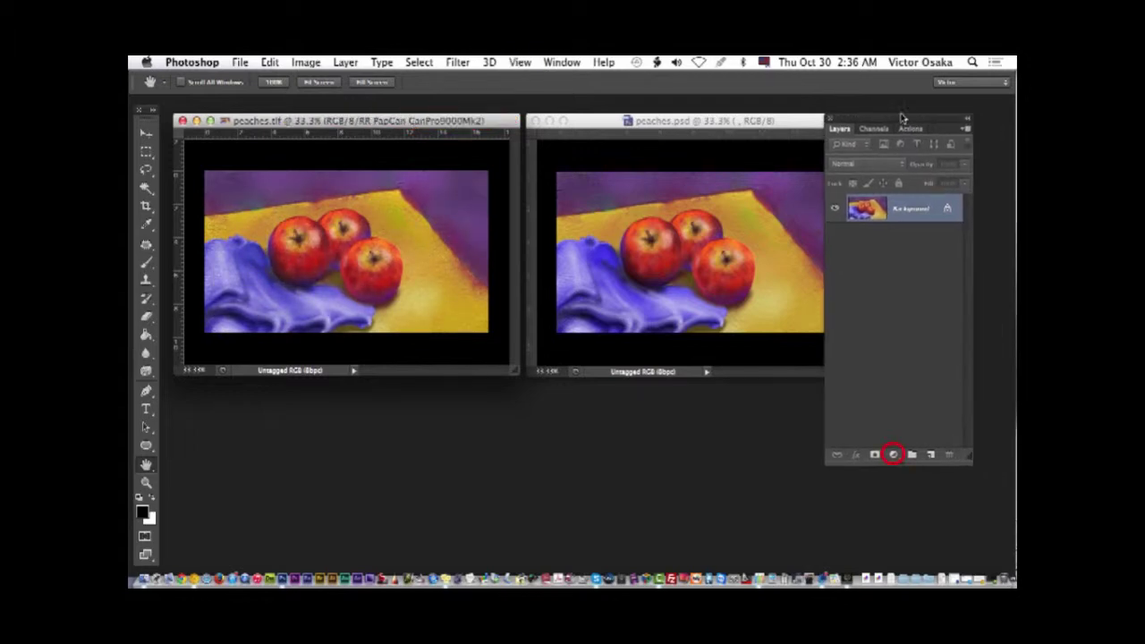
# Add a Levels adjustment layer above the Background of peaches.tif and move its properties below the two images
pyautogui.click(892, 454)
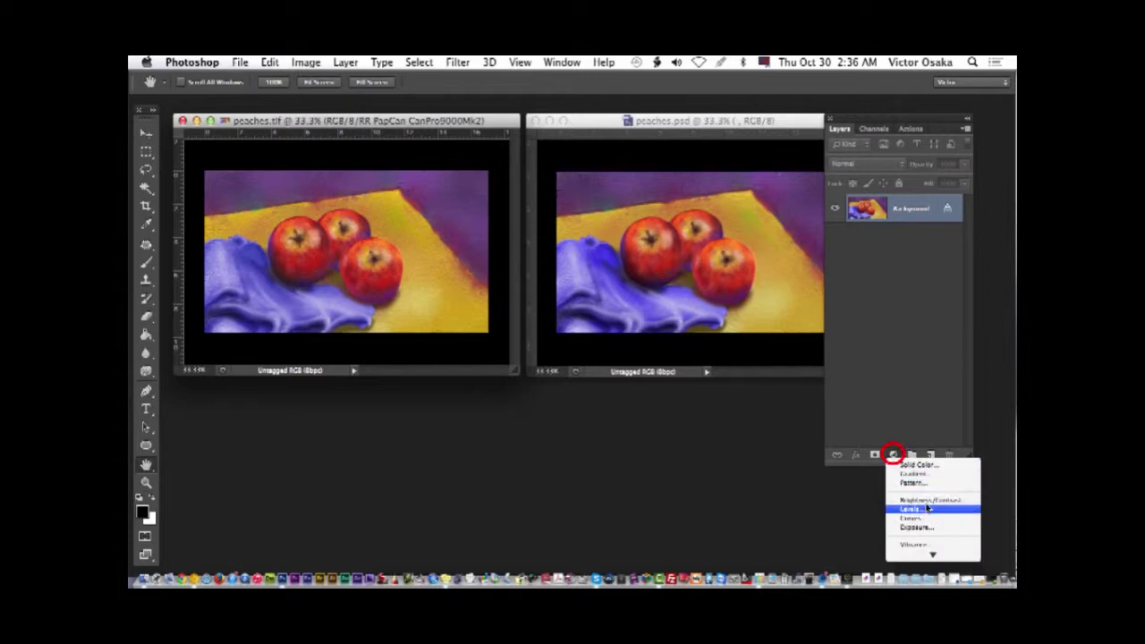
pyautogui.click(919, 508)
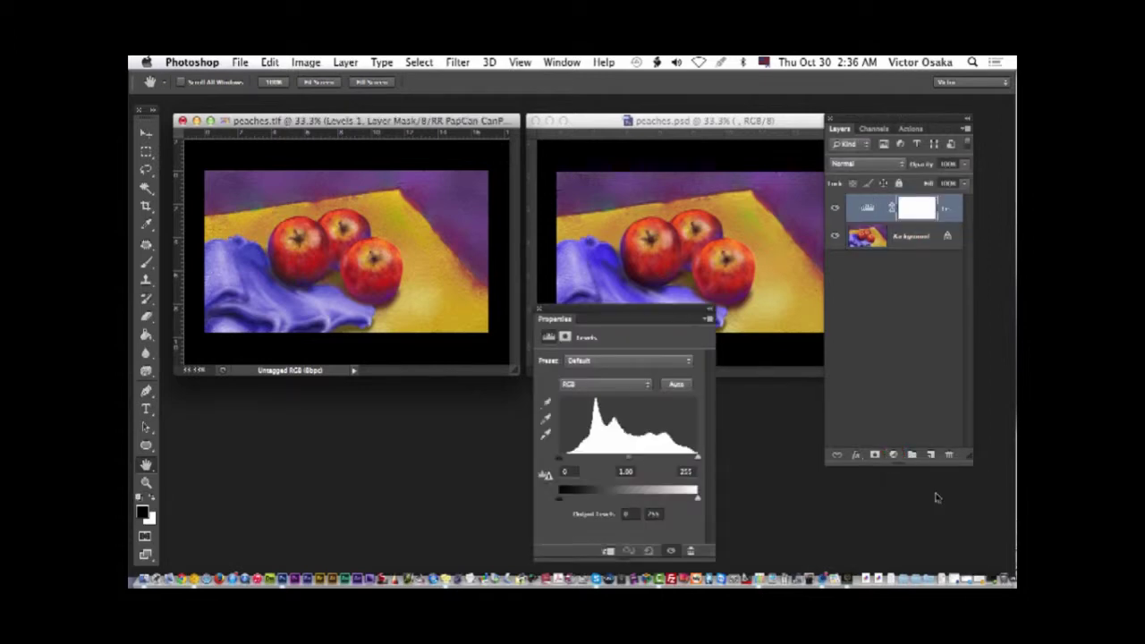
pyautogui.moveTo(643, 318); pyautogui.dragTo(552, 386)
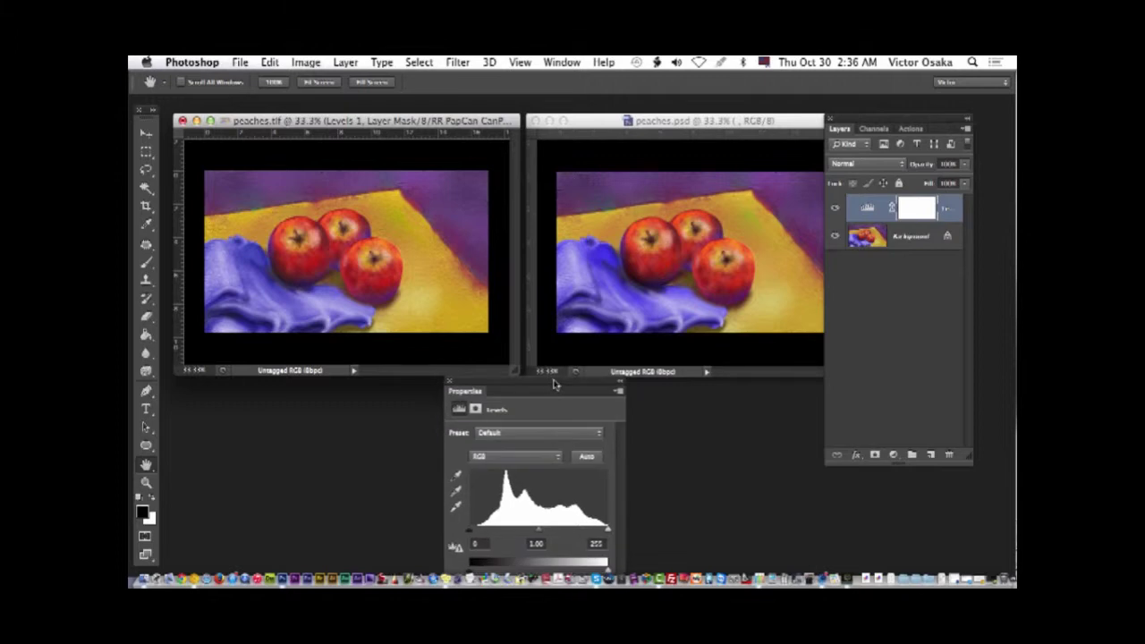
# Set the Levels input black point to 18 and white point to 254, comparing peaches.tif with the soft proof off and on
pyautogui.moveTo(487, 127); pyautogui.dragTo(495, 121)
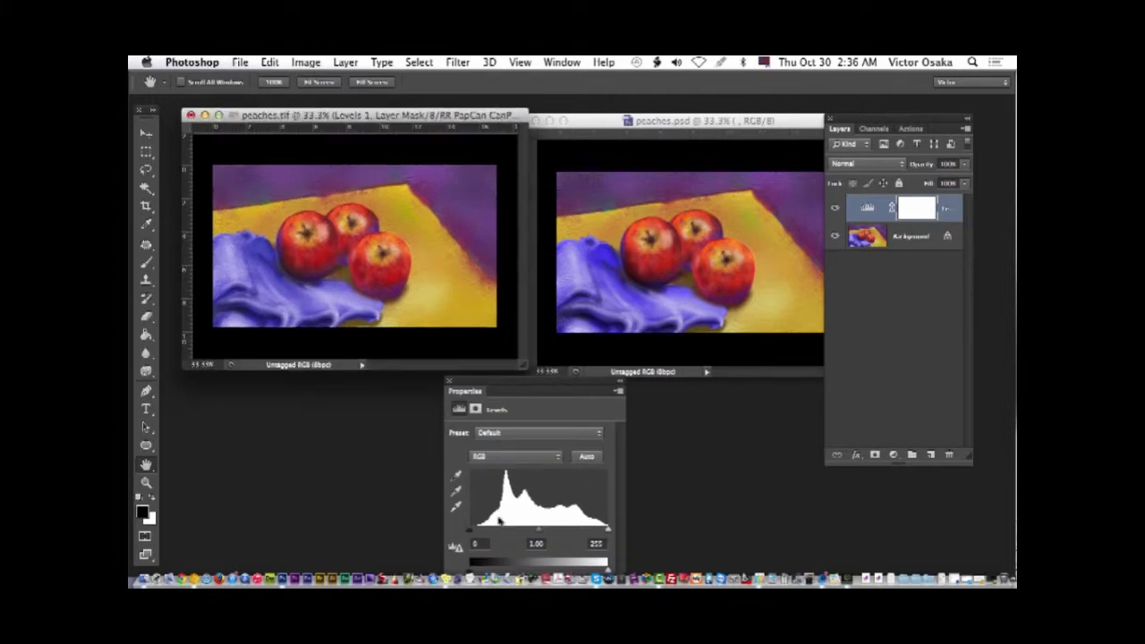
pyautogui.moveTo(472, 533); pyautogui.dragTo(475, 534)
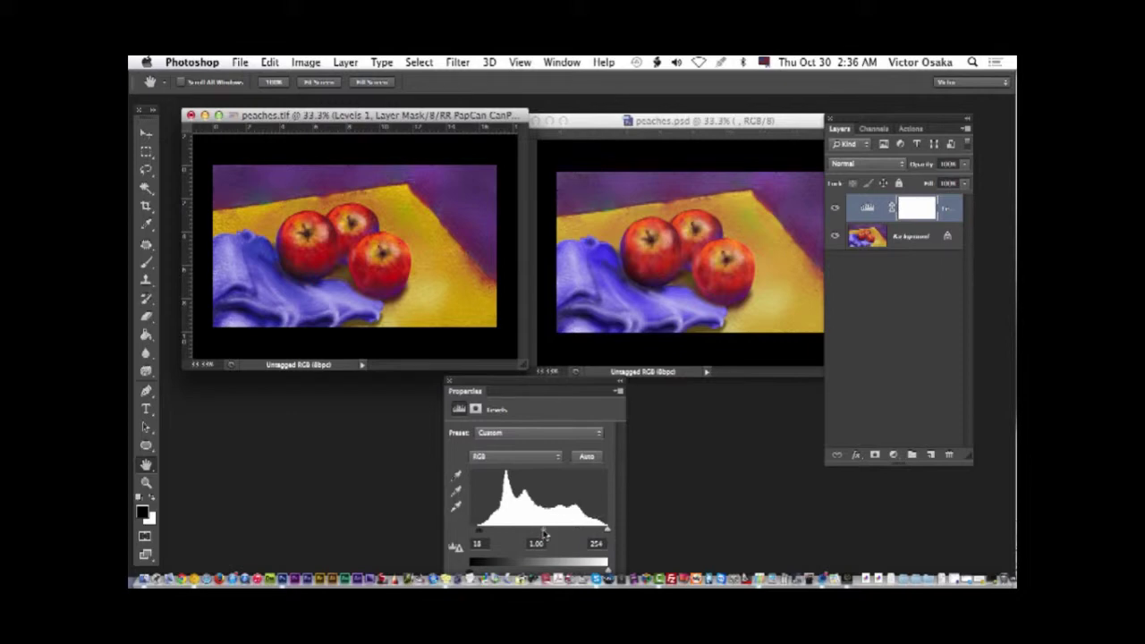
pyautogui.moveTo(543, 535); pyautogui.dragTo(542, 534)
pyautogui.press('super+y')
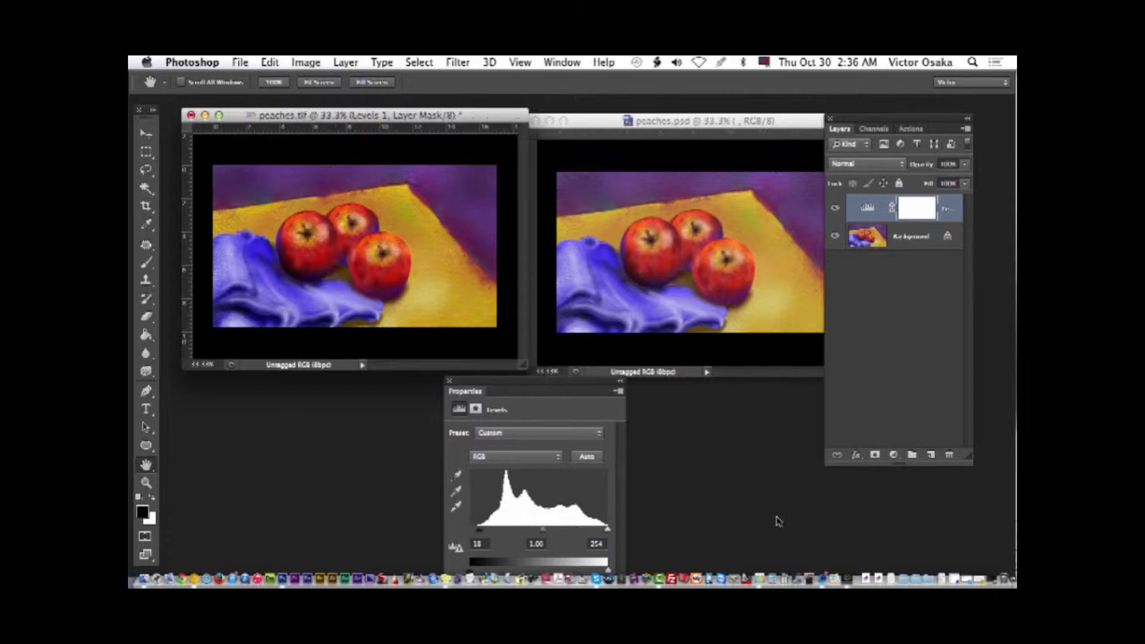
pyautogui.press('super+y')
# Zoom both images to about 100% on the area where the leftmost apple meets the blue cloth
pyautogui.scroll(5, 361, 283)
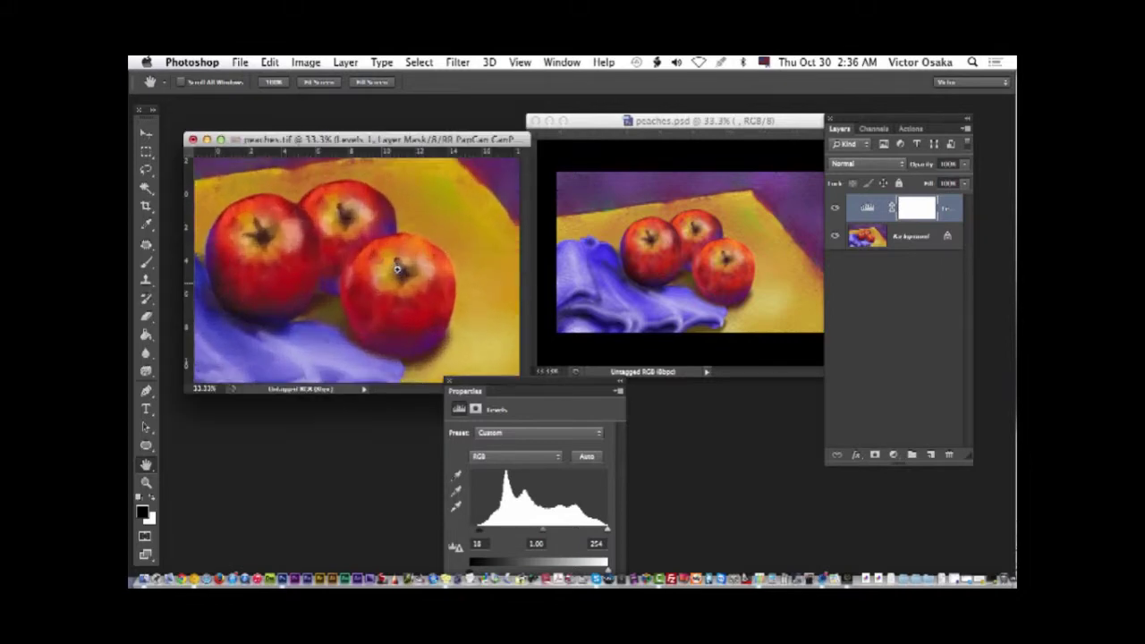
pyautogui.moveTo(312, 322); pyautogui.dragTo(456, 230)
pyautogui.click(703, 277)
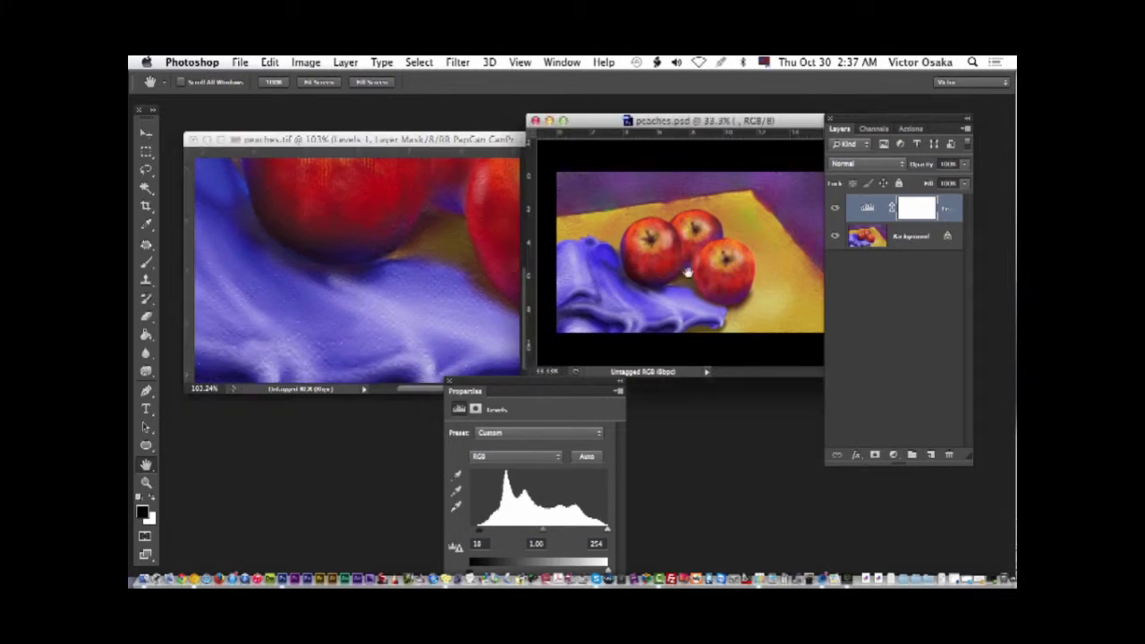
pyautogui.scroll(5, 694, 265)
pyautogui.scroll(3, 745, 249)
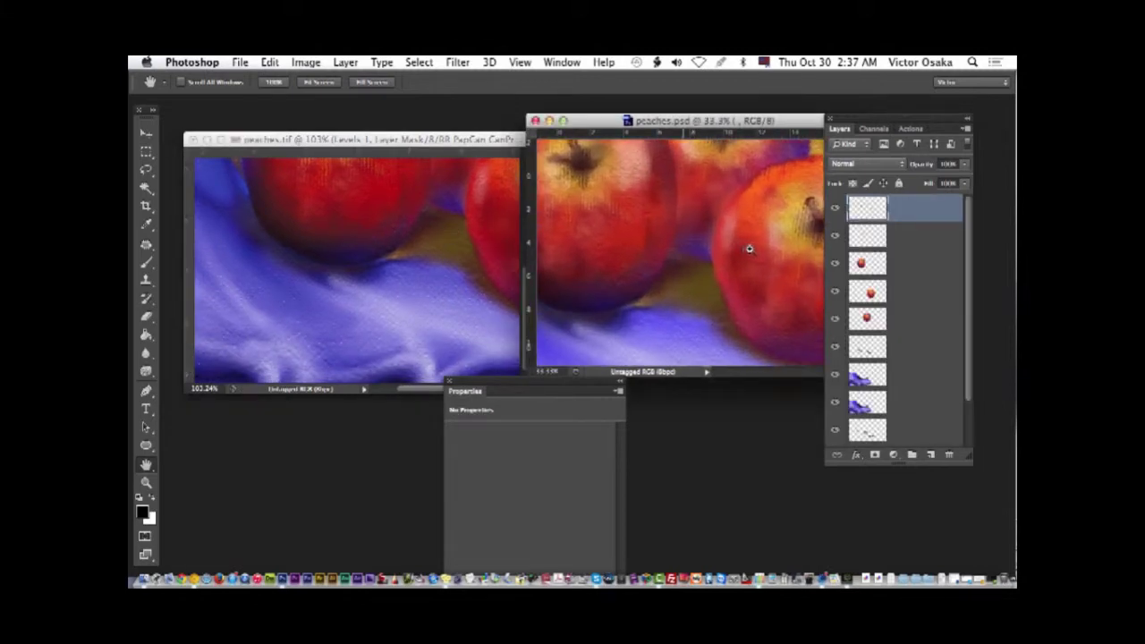
pyautogui.moveTo(657, 289); pyautogui.dragTo(707, 256)
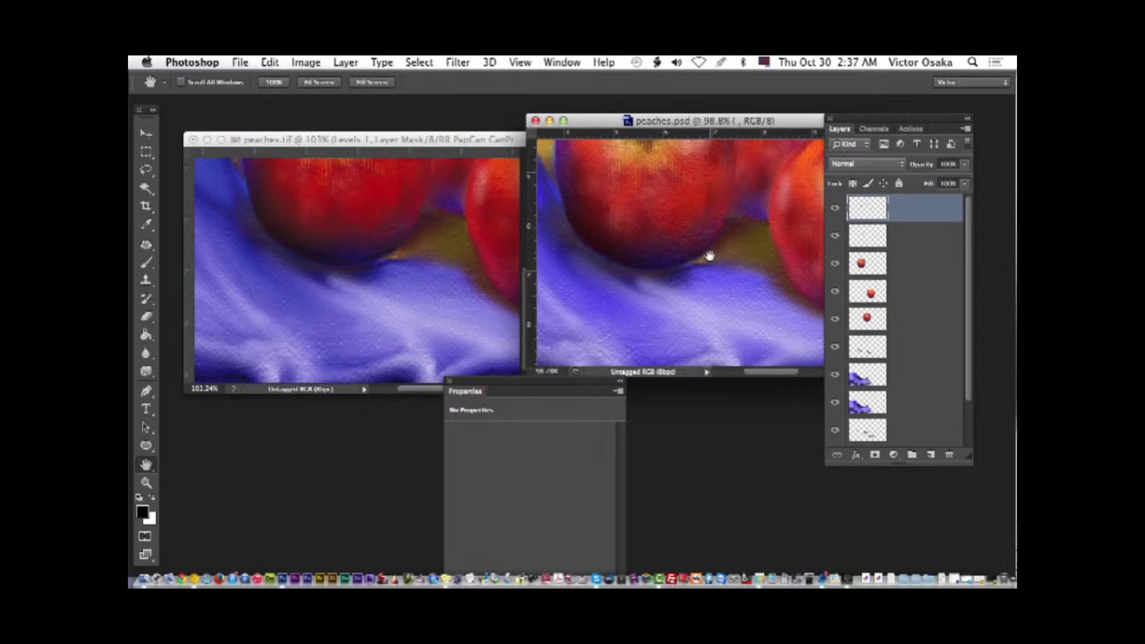
# Toggle the soft proof on peaches.tif repeatedly to compare the blue cloth with the original
pyautogui.click(422, 143)
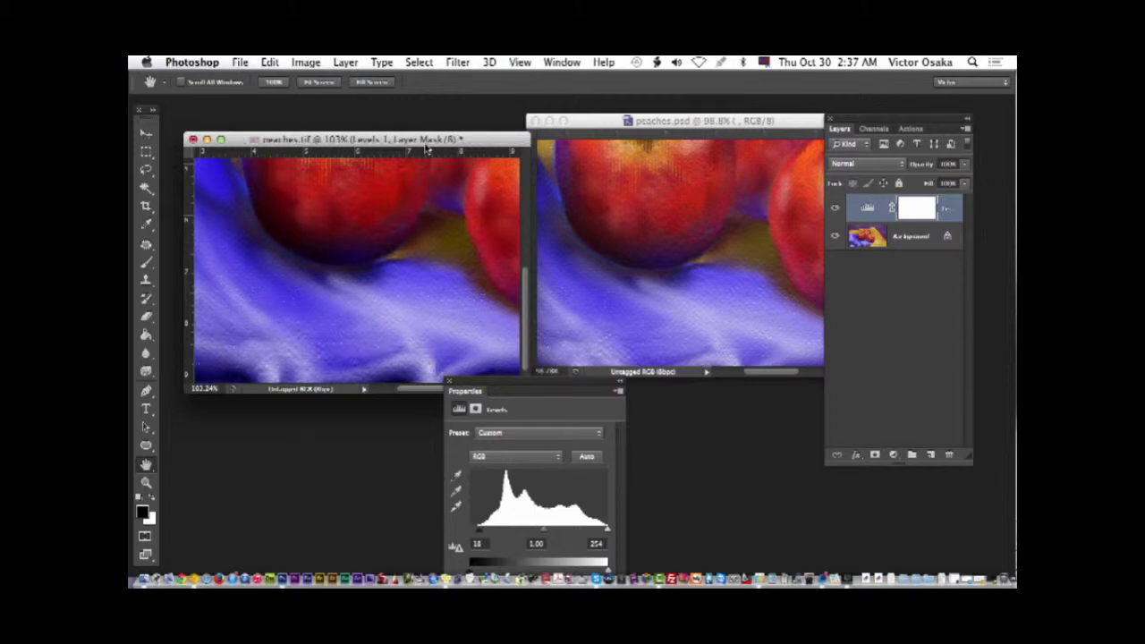
pyautogui.press('super+y')
pyautogui.press('super+y')
pyautogui.press('super+y')
pyautogui.press('super+y')
pyautogui.press('super+y')
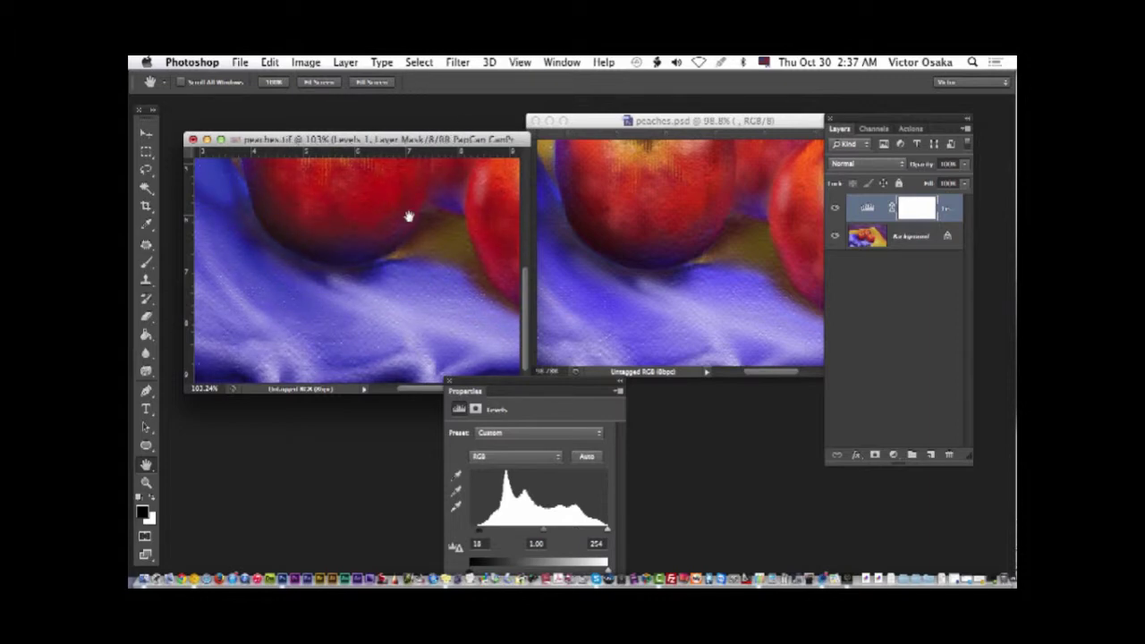
# Bring the leftmost apple's stem into view in both images and check the apple with the soft proof on peaches.tif
pyautogui.moveTo(409, 217); pyautogui.dragTo(409, 345)
pyautogui.click(703, 215)
pyautogui.moveTo(710, 235); pyautogui.dragTo(712, 312)
pyautogui.press('super+grave')
pyautogui.press('super+y')
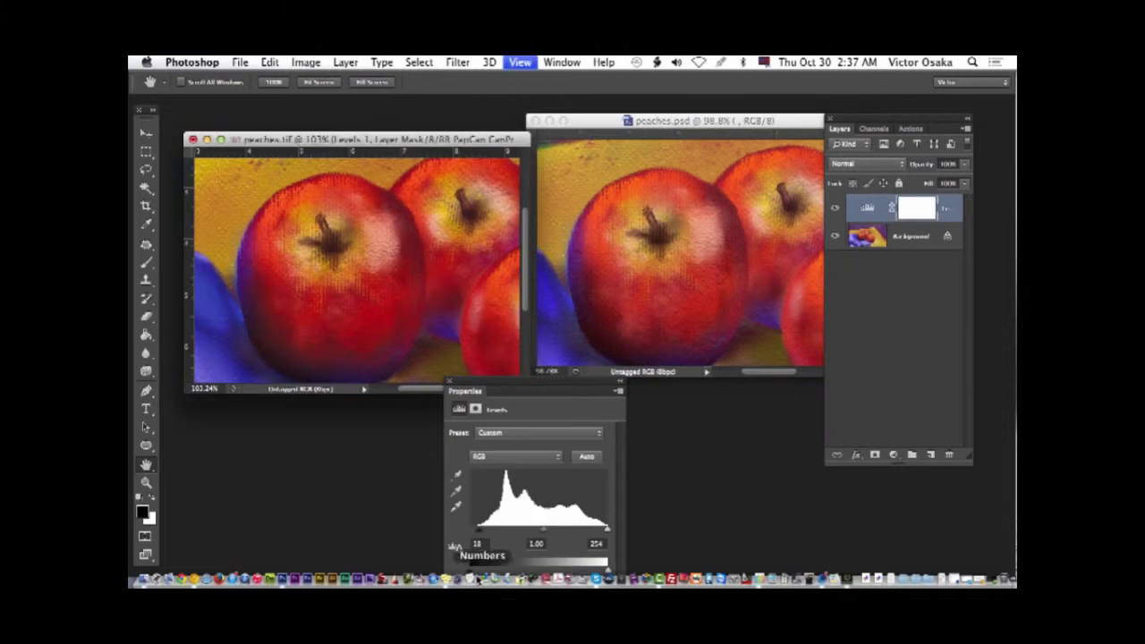
# Add a Color Balance adjustment layer above the Levels layer of peaches.tif and move its properties aside
pyautogui.moveTo(563, 395); pyautogui.dragTo(597, 348)
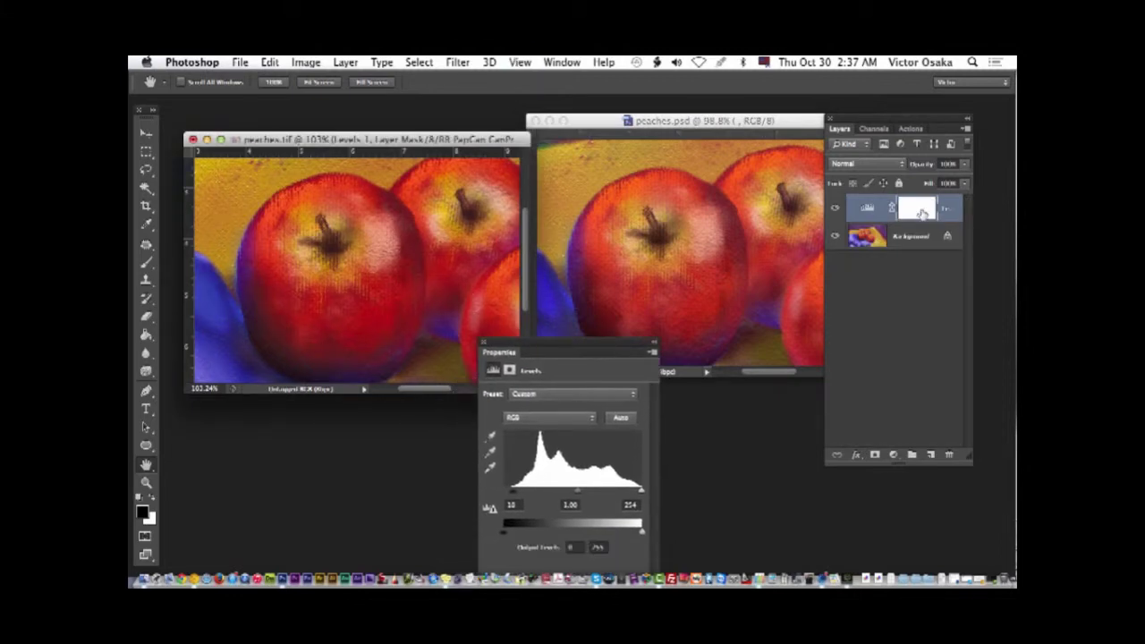
pyautogui.click(893, 457)
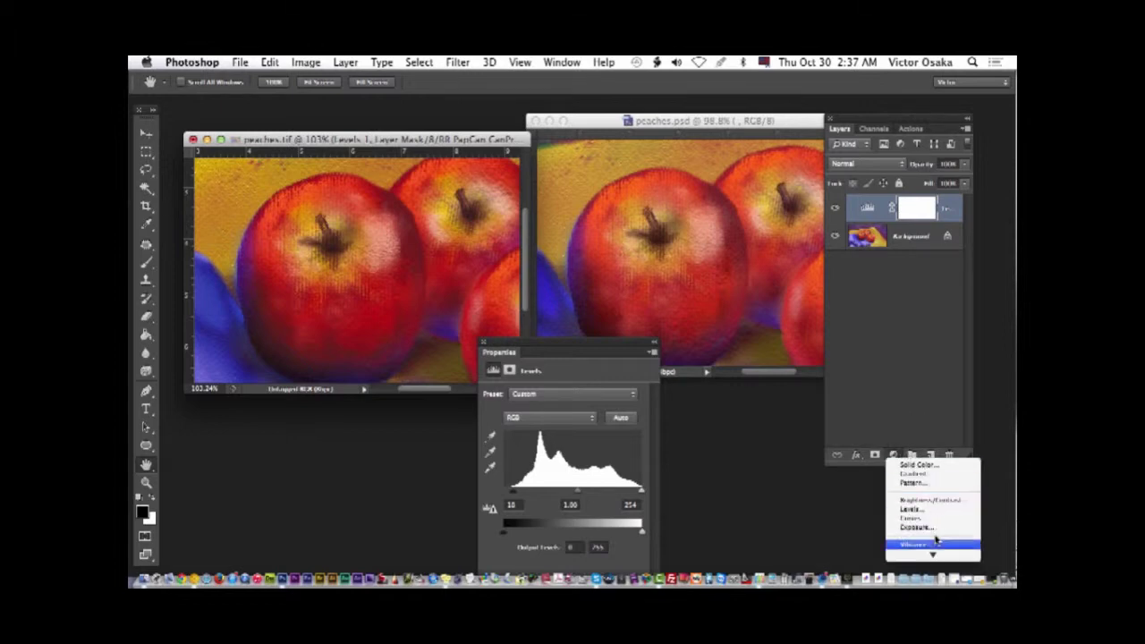
pyautogui.moveTo(933, 555)
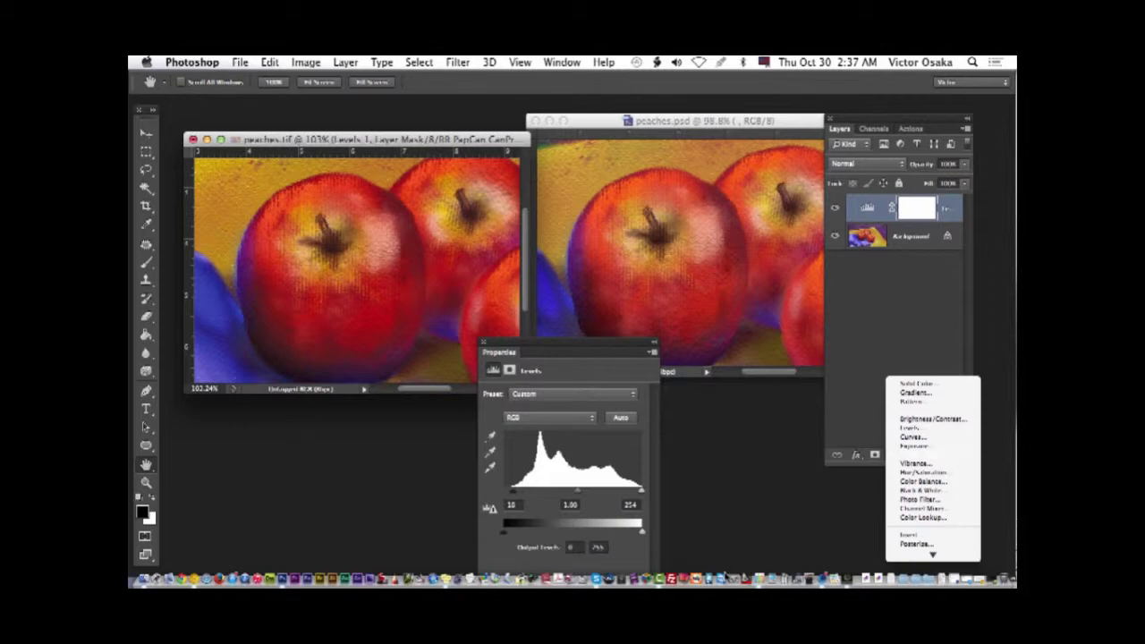
pyautogui.click(930, 481)
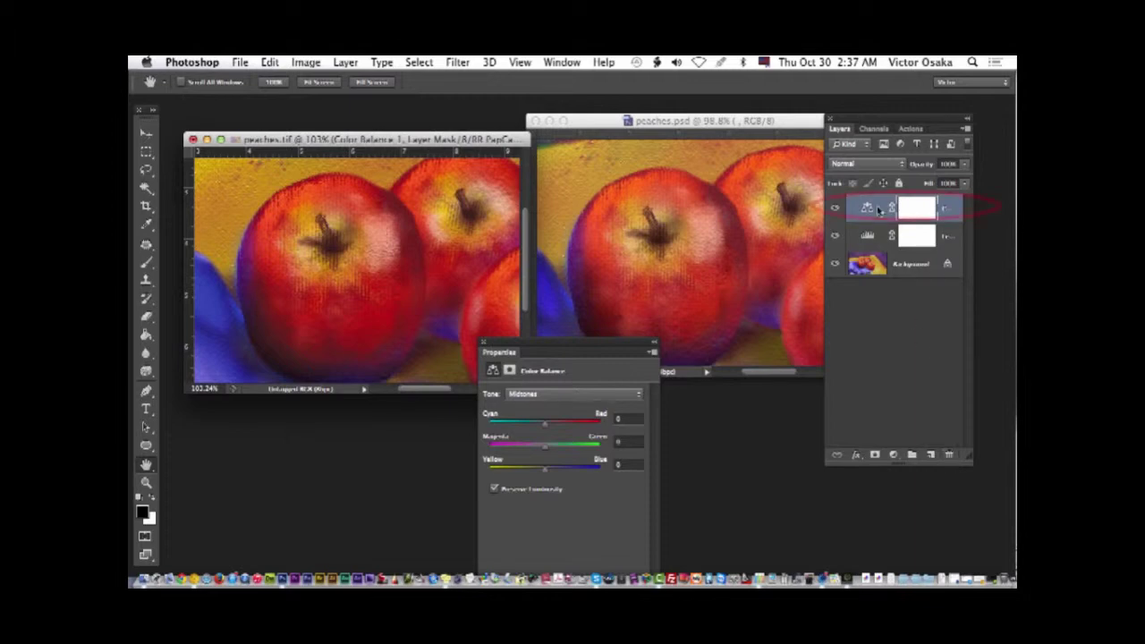
pyautogui.moveTo(592, 353); pyautogui.dragTo(678, 333)
# Set the Color Balance shadows to +4 on the Yellow-Blue slider and move the panels clear of the images
pyautogui.click(655, 375)
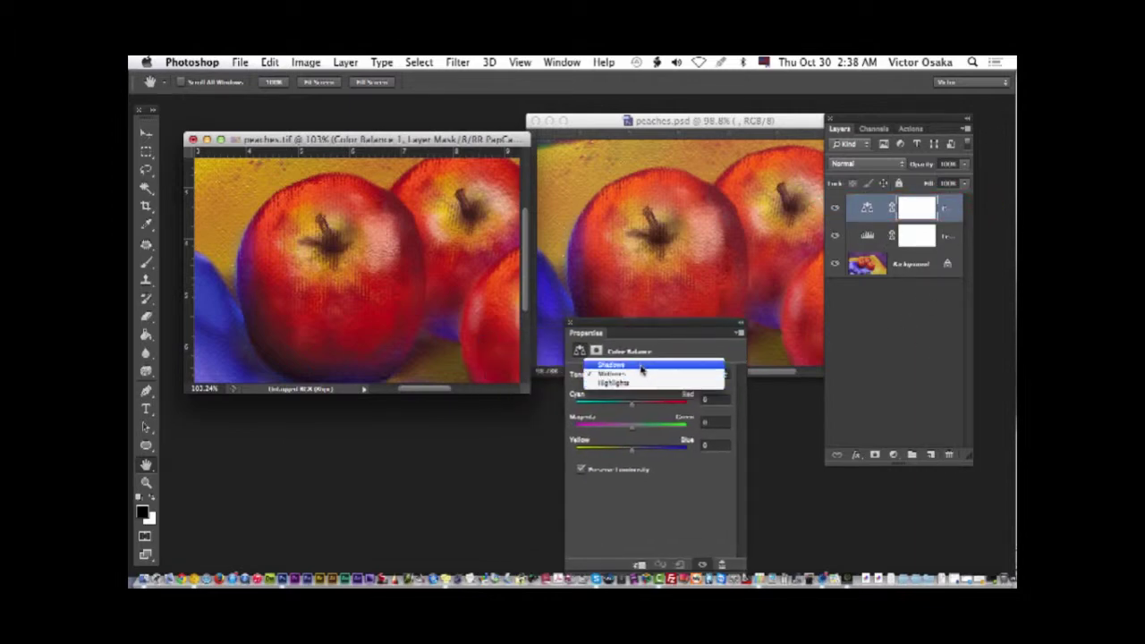
pyautogui.click(641, 365)
pyautogui.moveTo(646, 331); pyautogui.dragTo(695, 328)
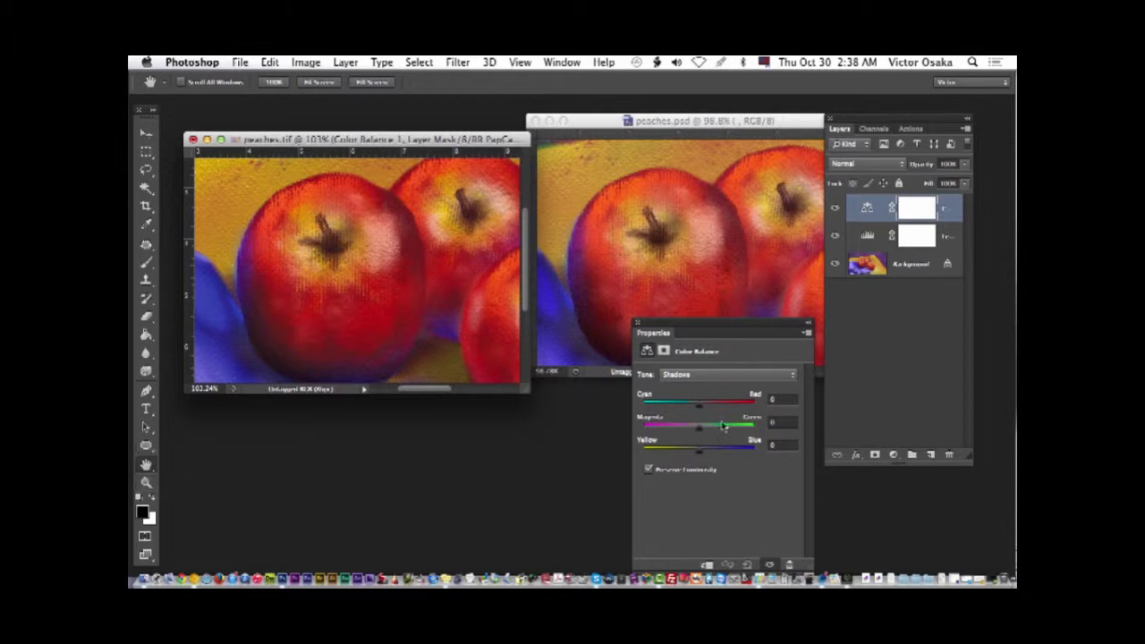
pyautogui.moveTo(700, 454); pyautogui.dragTo(702, 455)
pyautogui.moveTo(891, 121); pyautogui.dragTo(915, 122)
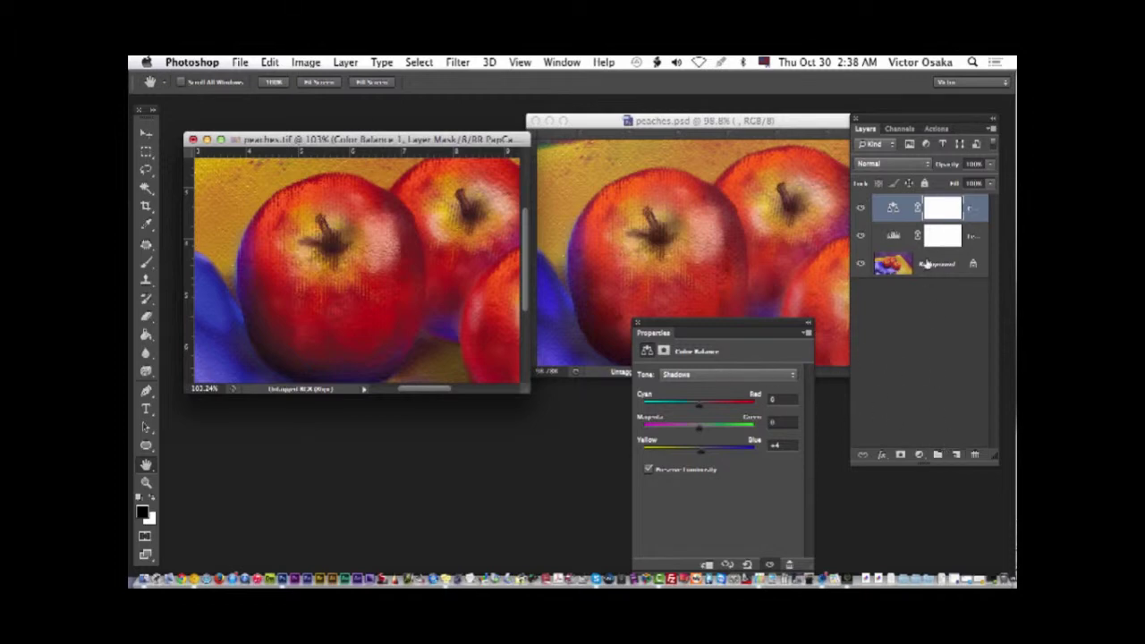
# Add a Curves adjustment layer on top and raise its Red channel curve with a point at input 75, output 80
pyautogui.click(919, 454)
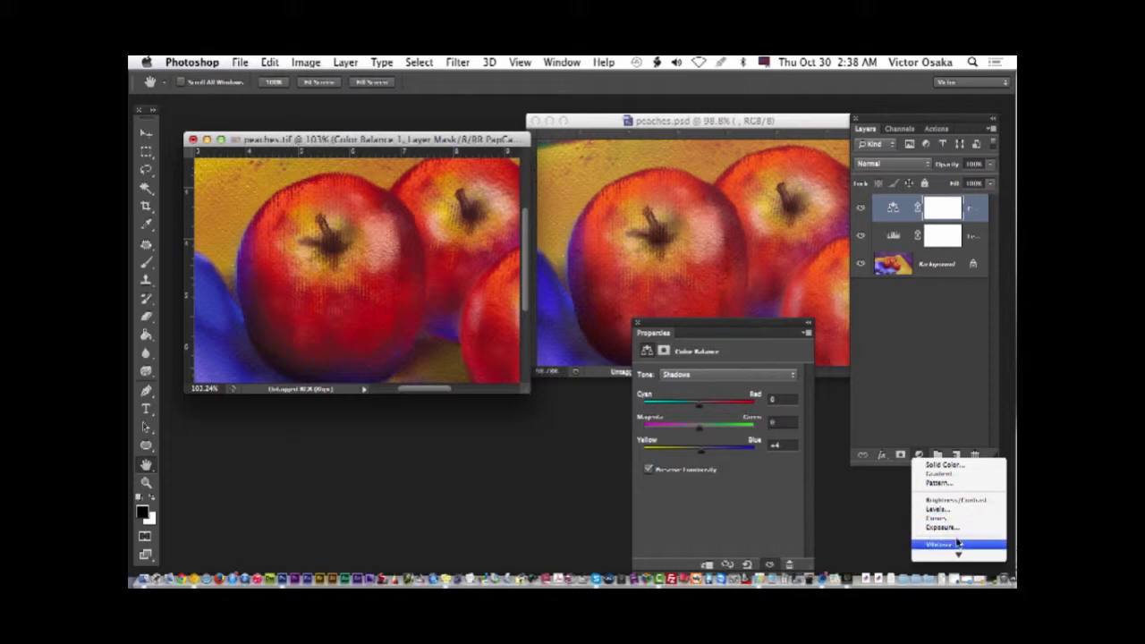
pyautogui.click(939, 518)
pyautogui.moveTo(747, 325); pyautogui.dragTo(804, 325)
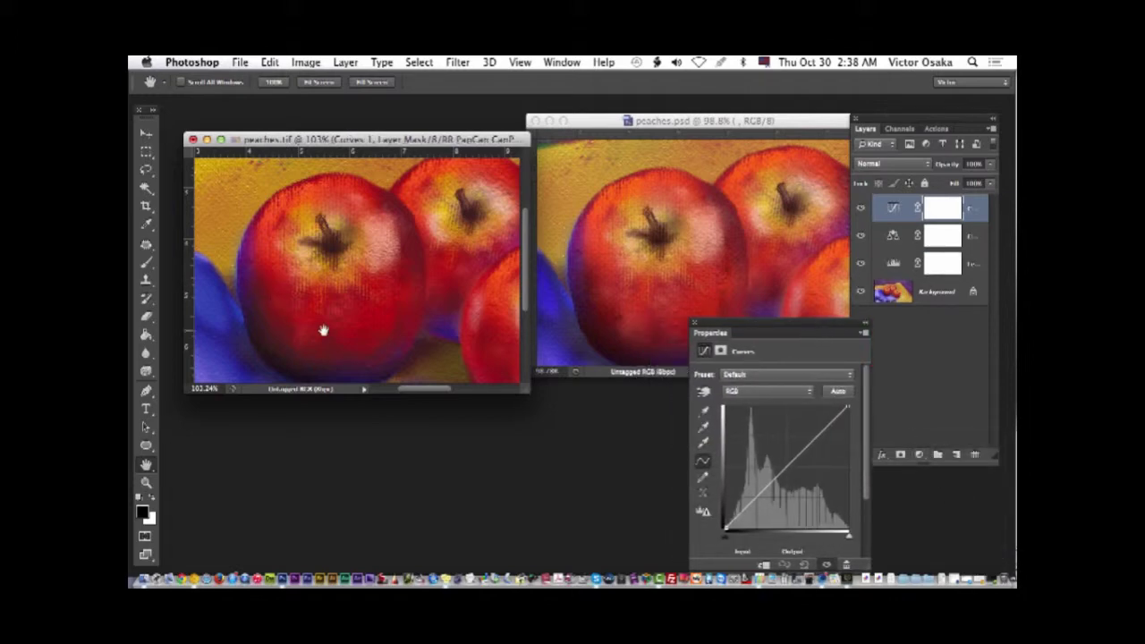
pyautogui.click(787, 391)
pyautogui.click(771, 400)
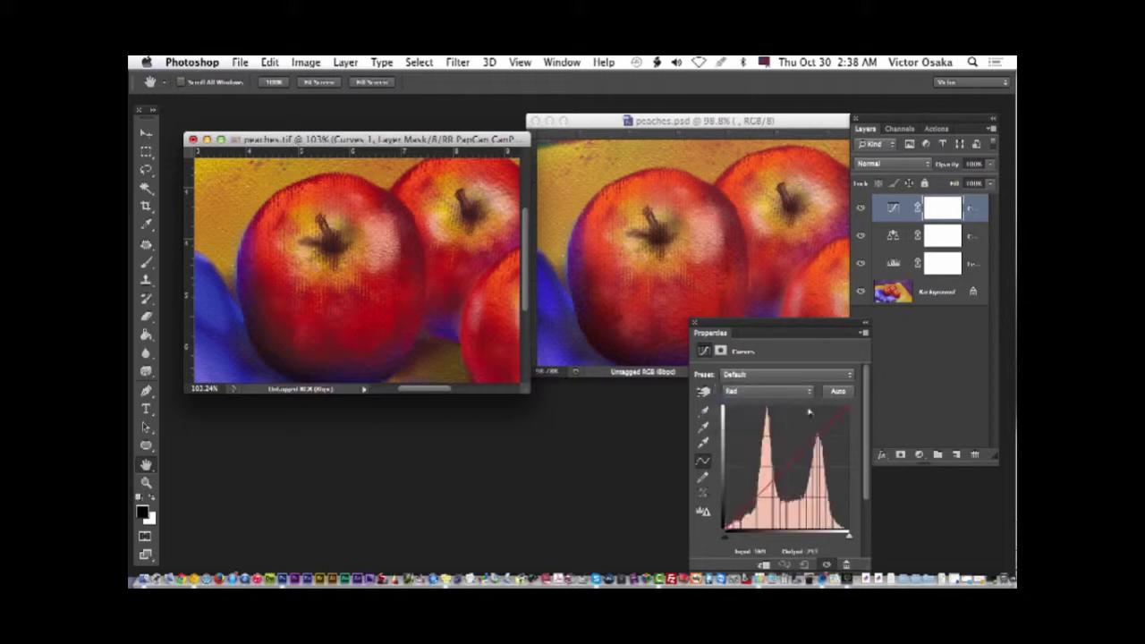
pyautogui.click(780, 471)
pyautogui.moveTo(780, 471); pyautogui.dragTo(761, 489)
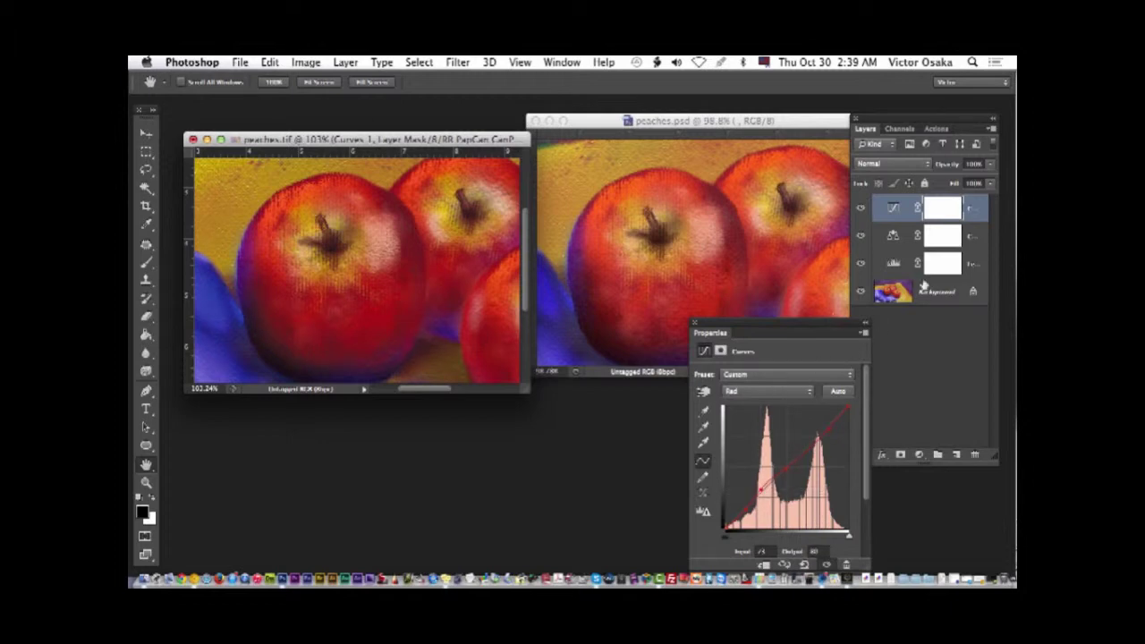
# Review the Color Balance and Levels settings and add a Hue/Saturation adjustment layer directly above the Background
pyautogui.click(914, 237)
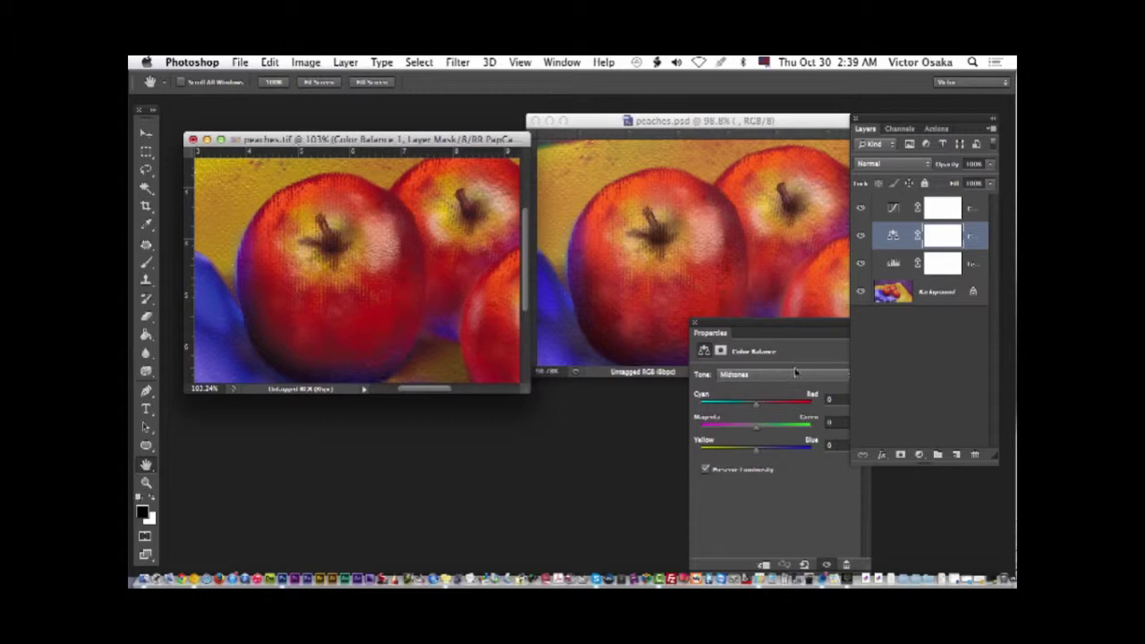
pyautogui.click(901, 265)
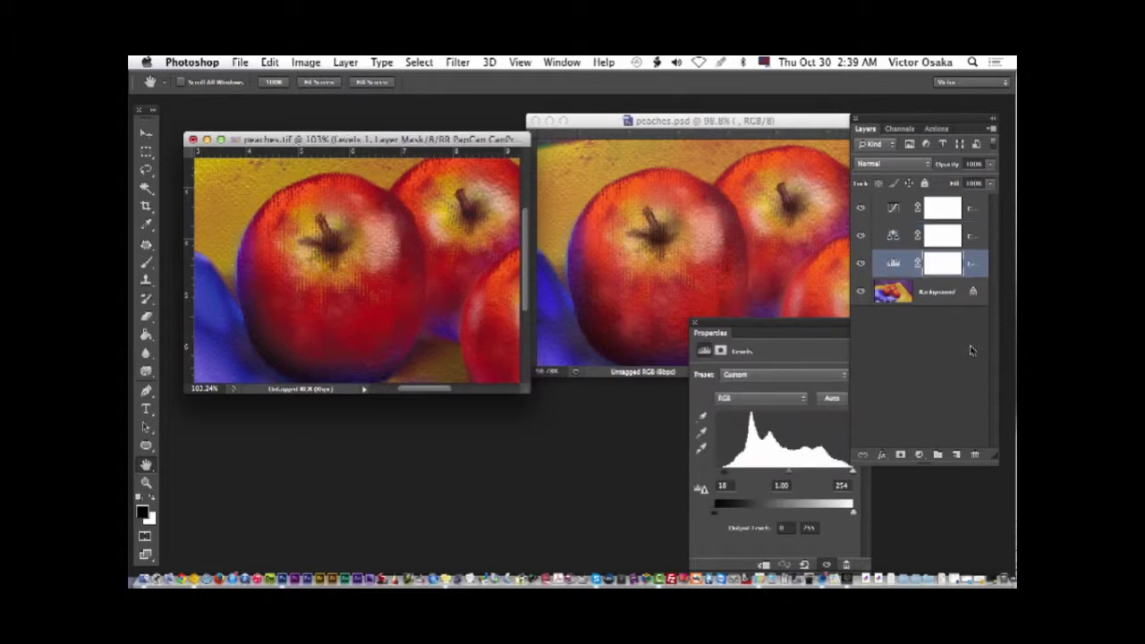
pyautogui.click(939, 301)
pyautogui.click(919, 456)
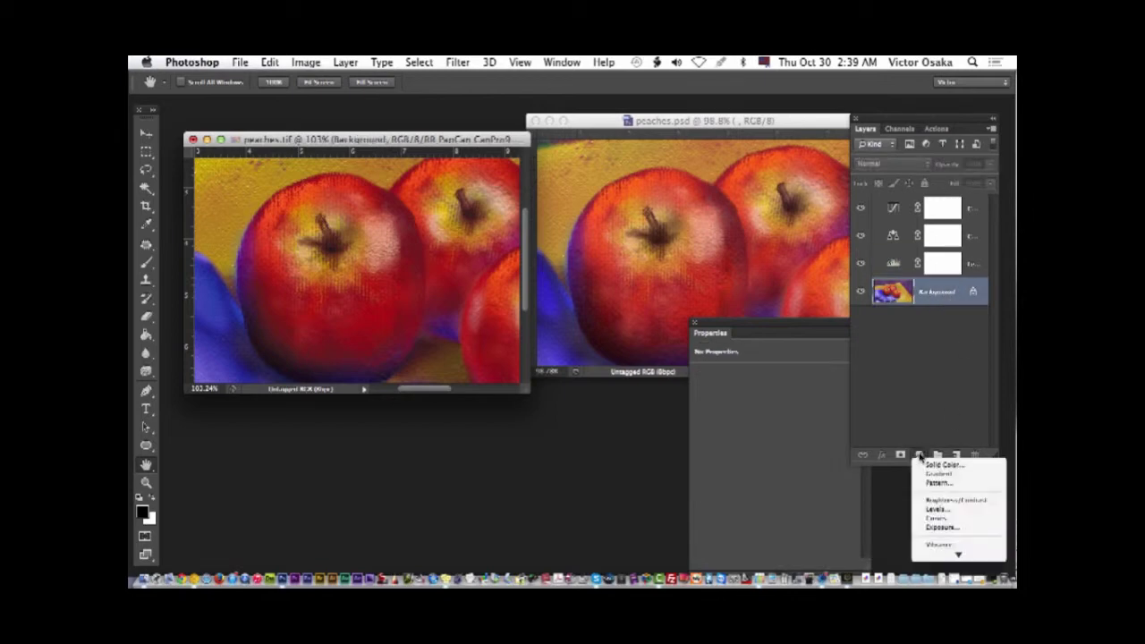
pyautogui.click(958, 472)
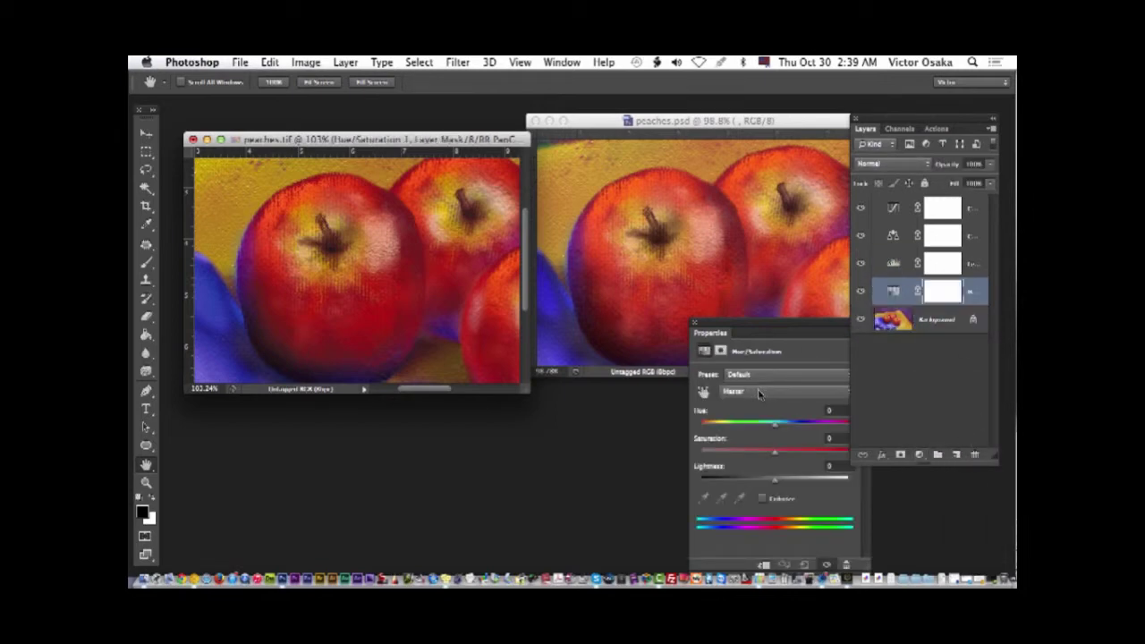
# Raise the lightness of the Yellows slightly in the Hue/Saturation adjustment
pyautogui.click(758, 393)
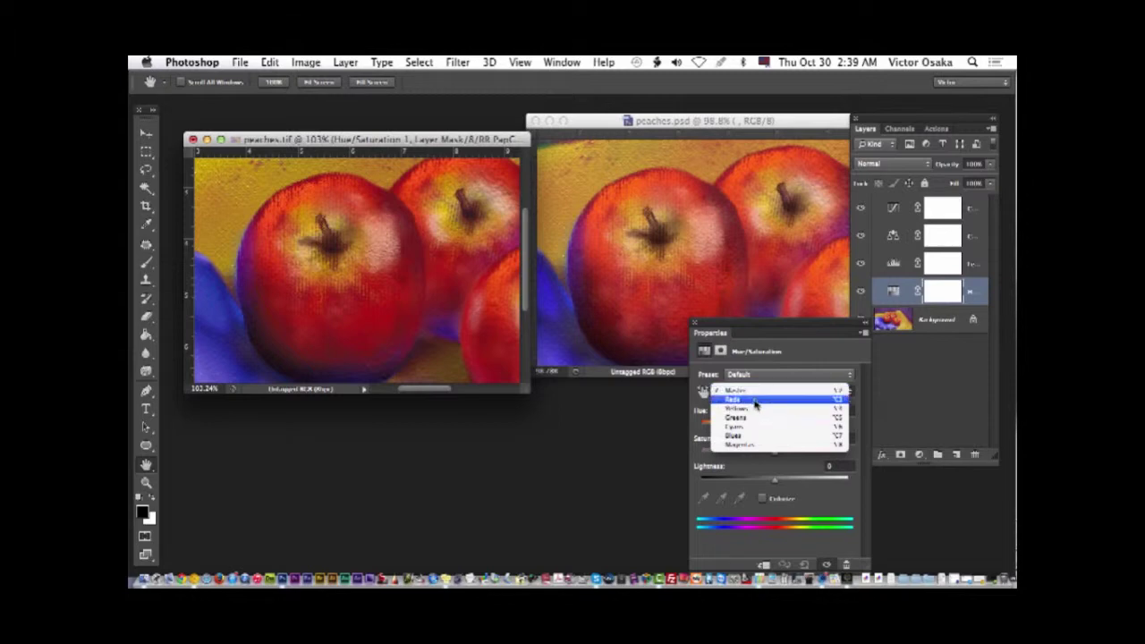
pyautogui.click(751, 408)
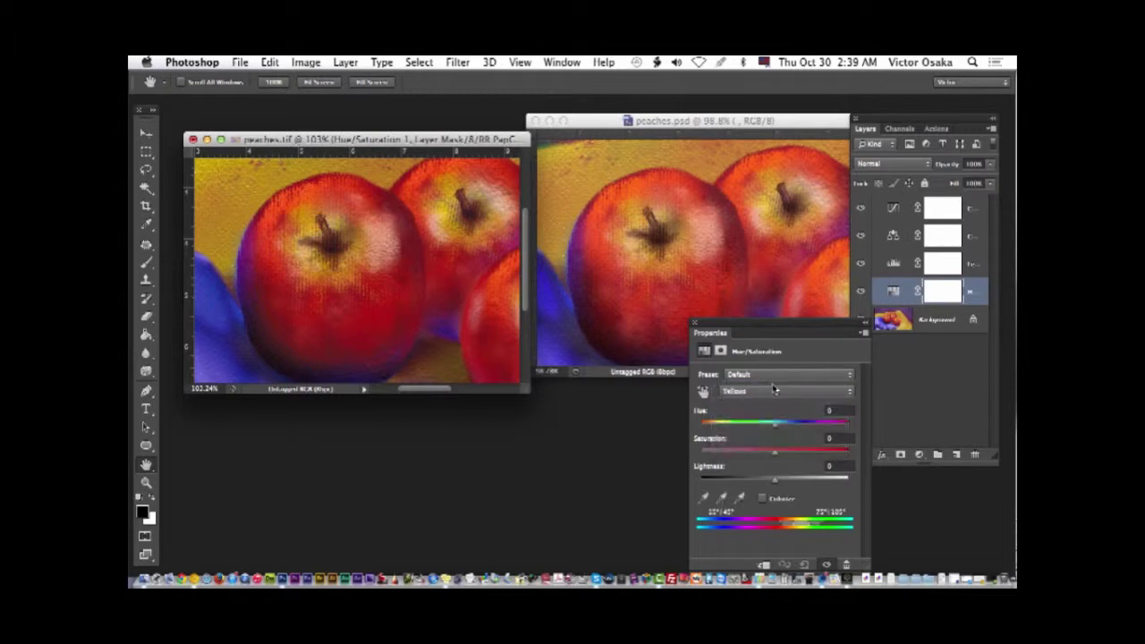
pyautogui.moveTo(775, 483); pyautogui.dragTo(777, 483)
# Lower the saturation of the Reds slightly and fine-tune their lightness in the Hue/Saturation adjustment
pyautogui.click(782, 393)
pyautogui.click(770, 383)
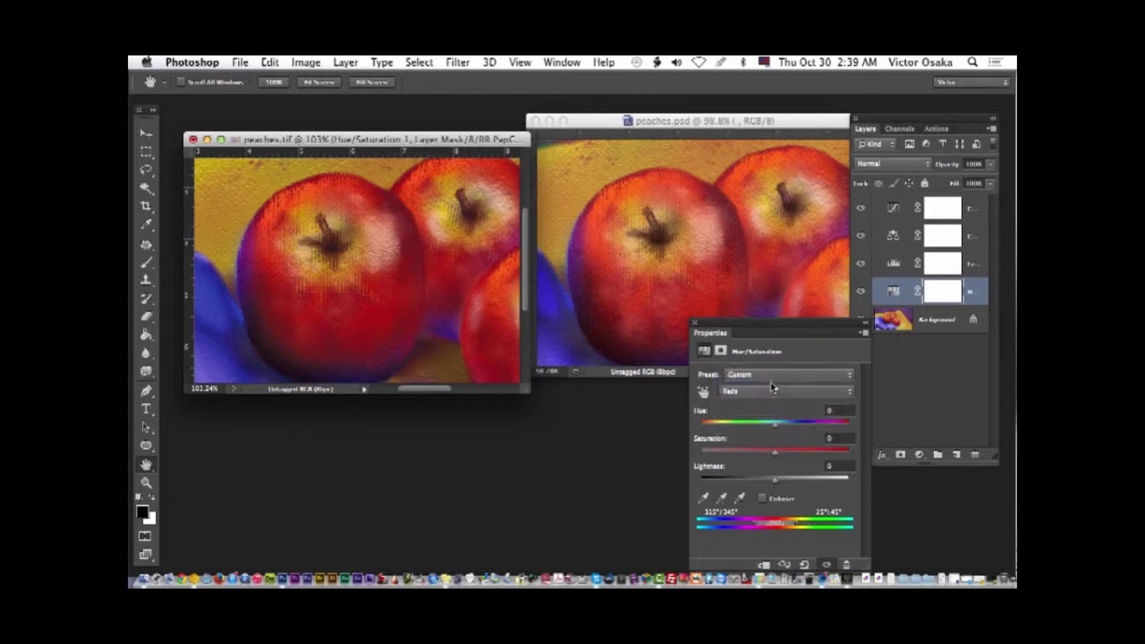
pyautogui.moveTo(775, 457); pyautogui.dragTo(767, 458)
pyautogui.moveTo(775, 483); pyautogui.dragTo(772, 484)
pyautogui.moveTo(774, 483); pyautogui.dragTo(778, 482)
# Close the adjustment properties and group the four adjustment layers above the Background
pyautogui.click(695, 322)
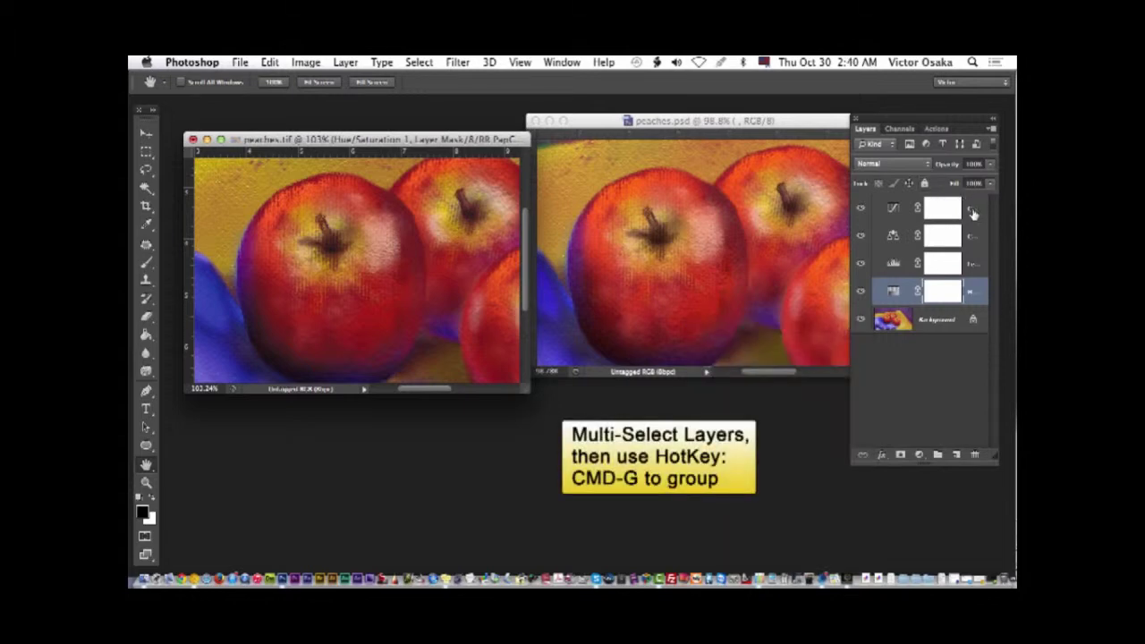
pyautogui.keyDown('shift'); pyautogui.click(909, 207); pyautogui.keyUp('shift')
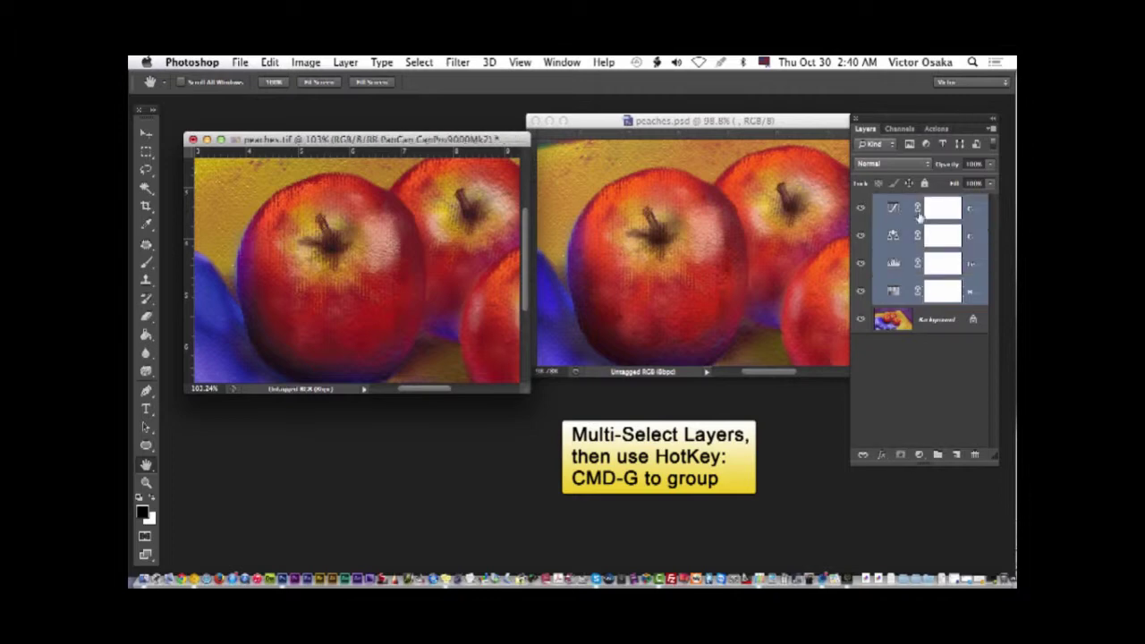
pyautogui.press('super+g')
# Enlarge the peaches.tif window and toggle the adjustment group's visibility to compare the painting with and without the corrections
pyautogui.click(860, 203)
pyautogui.click(859, 203)
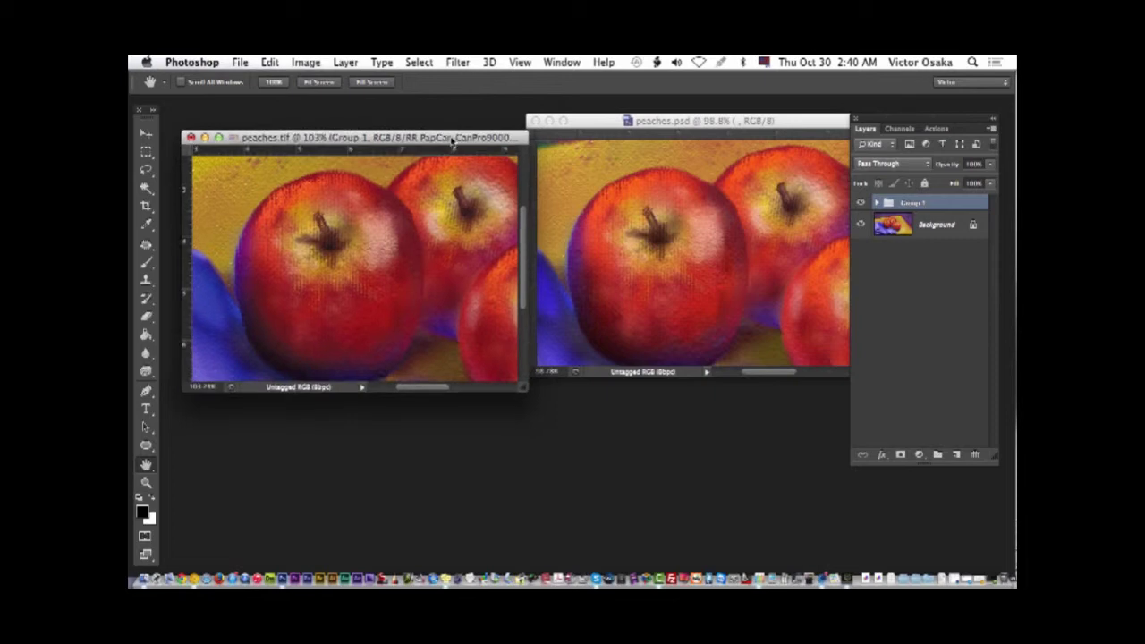
pyautogui.moveTo(526, 390); pyautogui.dragTo(692, 498)
pyautogui.click(861, 203)
pyautogui.click(860, 203)
pyautogui.click(861, 203)
pyautogui.click(860, 203)
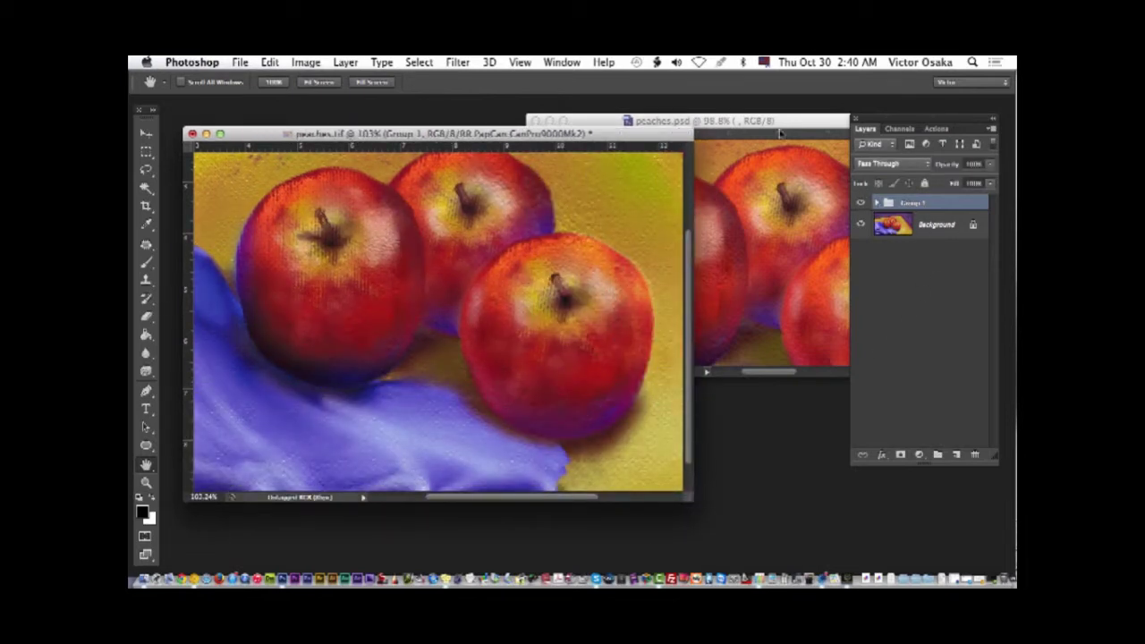
# Toggle the soft proof on the corrected peaches.tif off and on repeatedly to compare the printed and on-screen colours
pyautogui.click(766, 274)
pyautogui.click(475, 141)
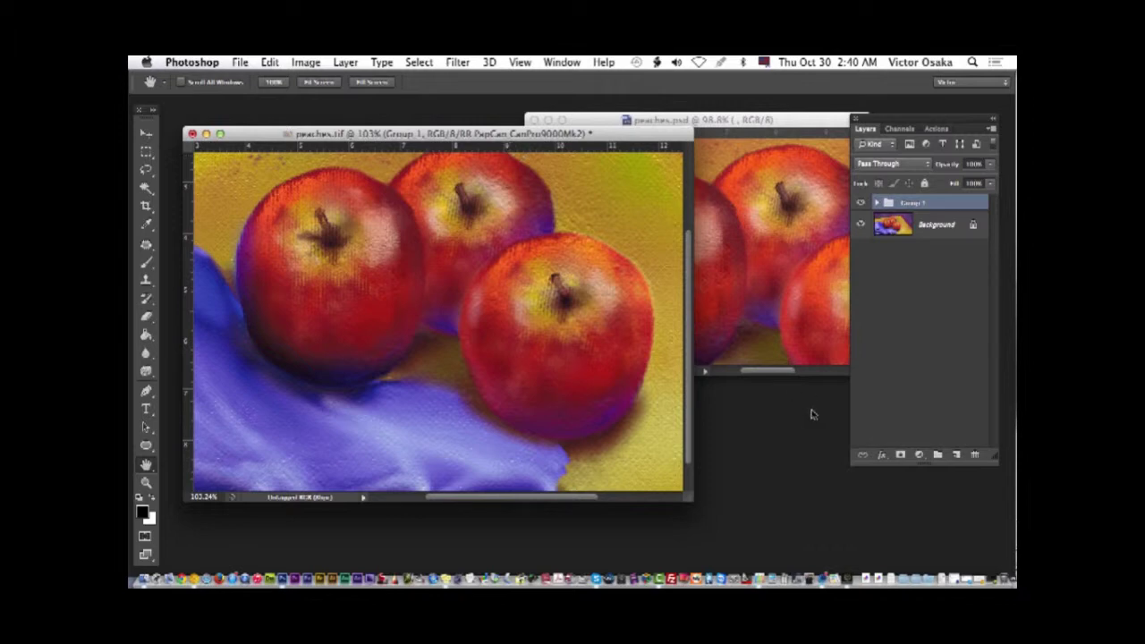
pyautogui.press('super+y')
pyautogui.press('super+y')
pyautogui.press('super+y')
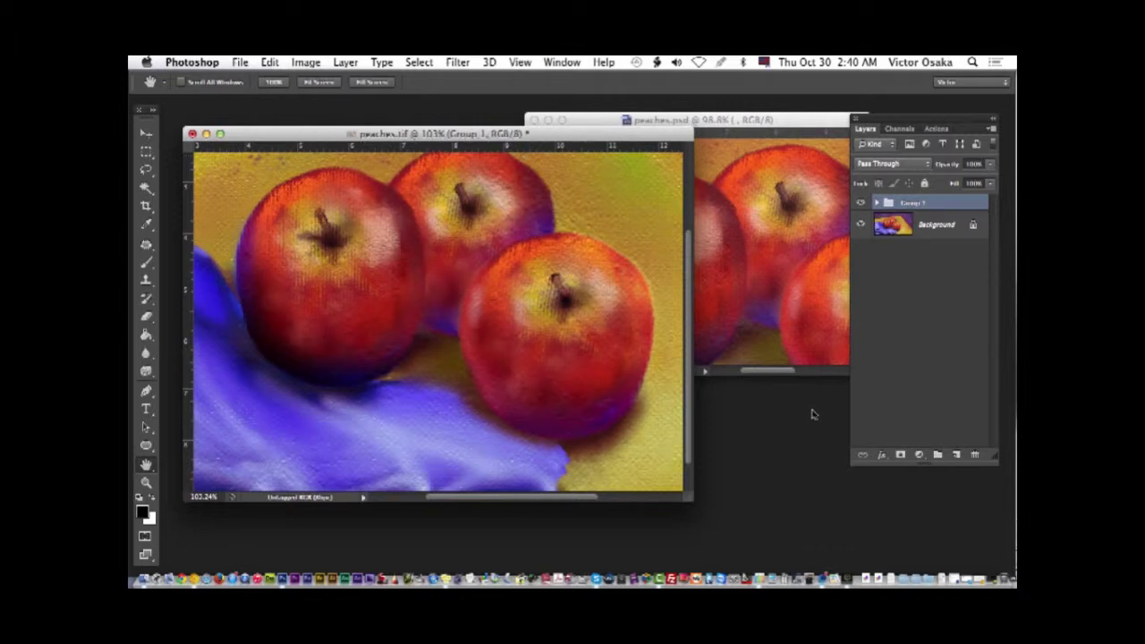
pyautogui.press('super+y')
pyautogui.press('super+y')
pyautogui.press('super+y')
pyautogui.press('super+y')
pyautogui.press('super+y')
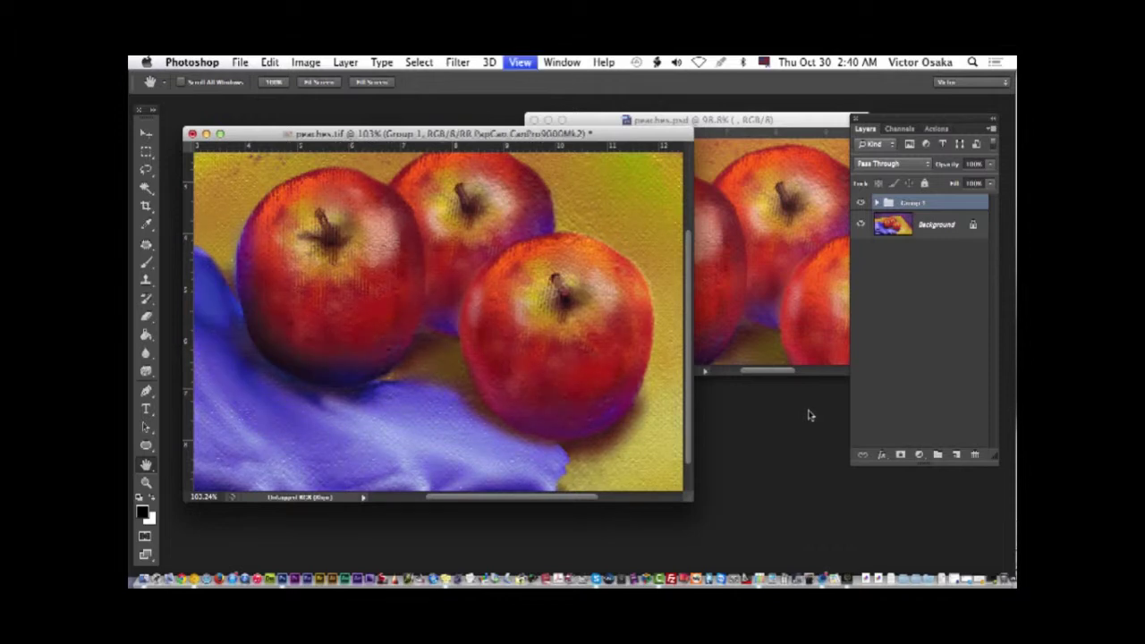
# Toggle the soft proof once more, then save the layered peaches.tif with no image compression, IBM PC byte order and RLE layer compression
pyautogui.press('super+y')
pyautogui.press('super+y')
pyautogui.press('super+s')
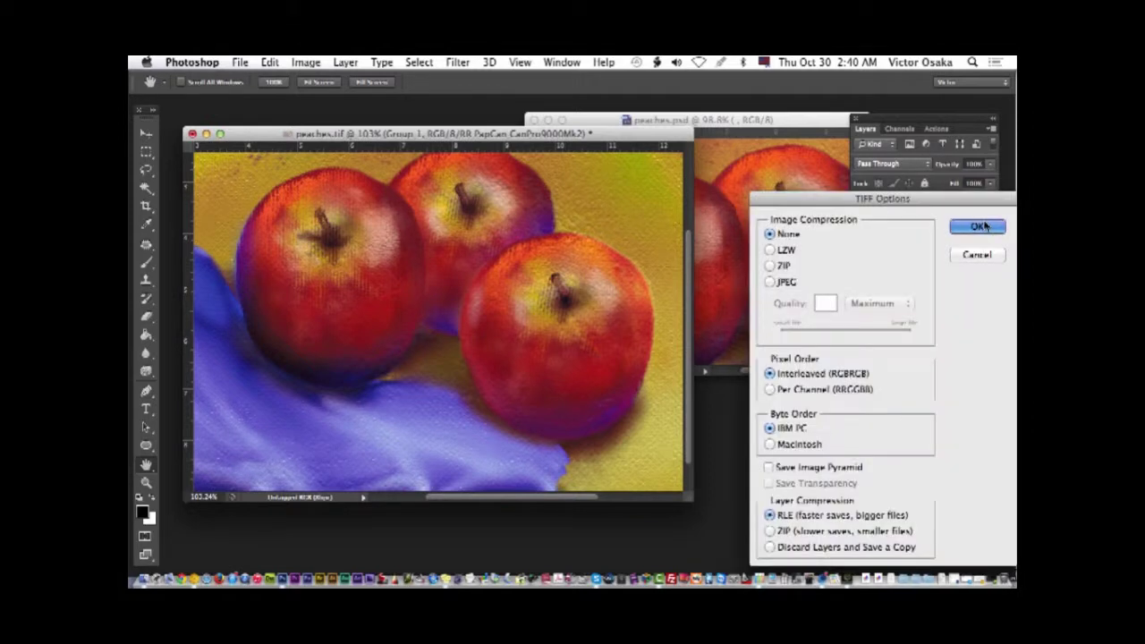
pyautogui.click(983, 225)
pyautogui.click(678, 260)
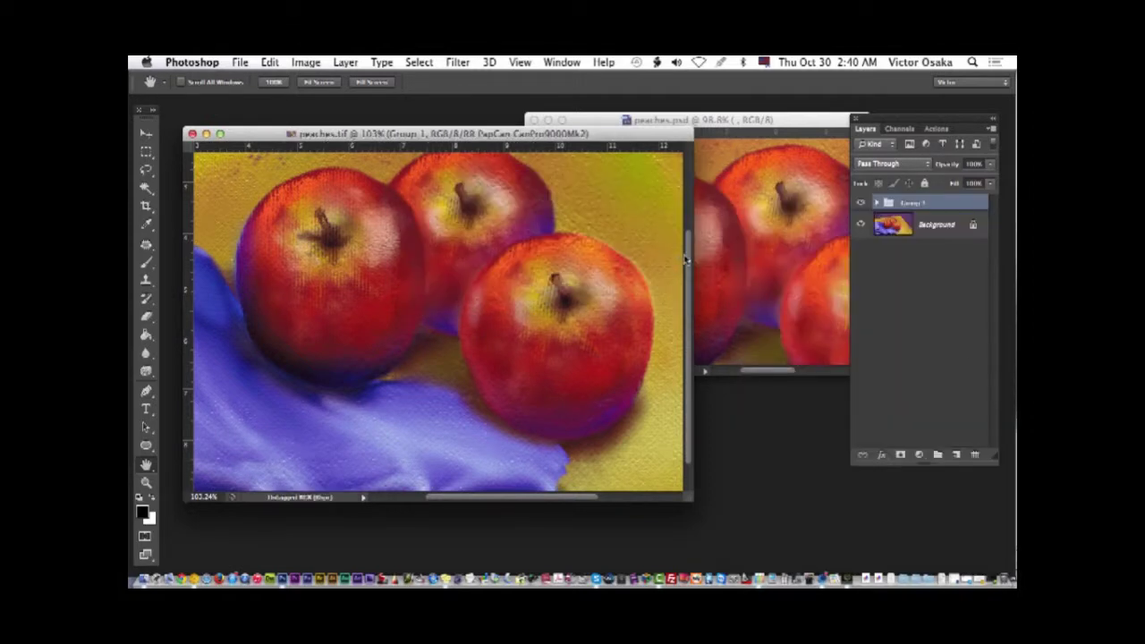
# Close the peaches.psd reference document, dock the peaches.tif window and fit the whole painting on screen
pyautogui.click(833, 183)
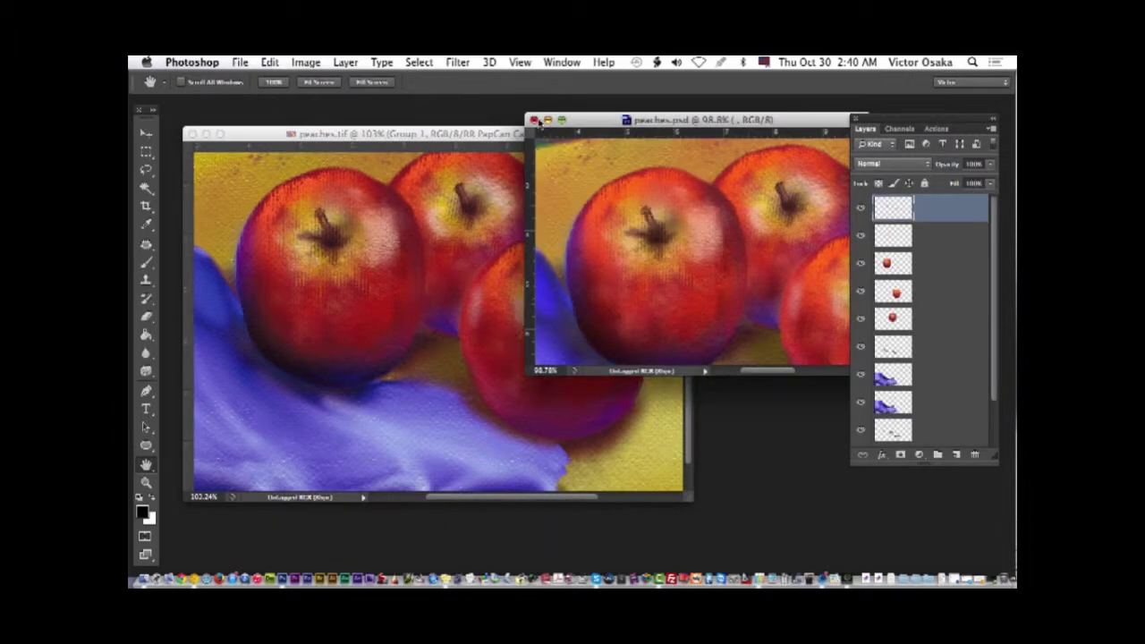
pyautogui.click(532, 120)
pyautogui.moveTo(616, 134); pyautogui.dragTo(617, 117)
pyautogui.moveTo(390, 120); pyautogui.dragTo(384, 99)
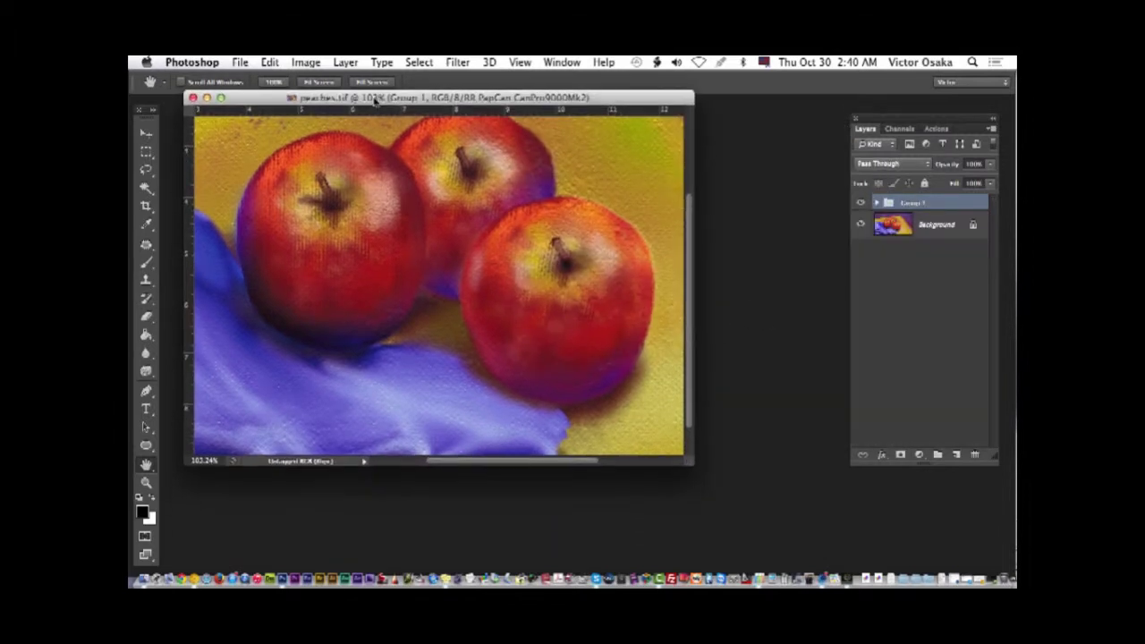
pyautogui.press('super+0')
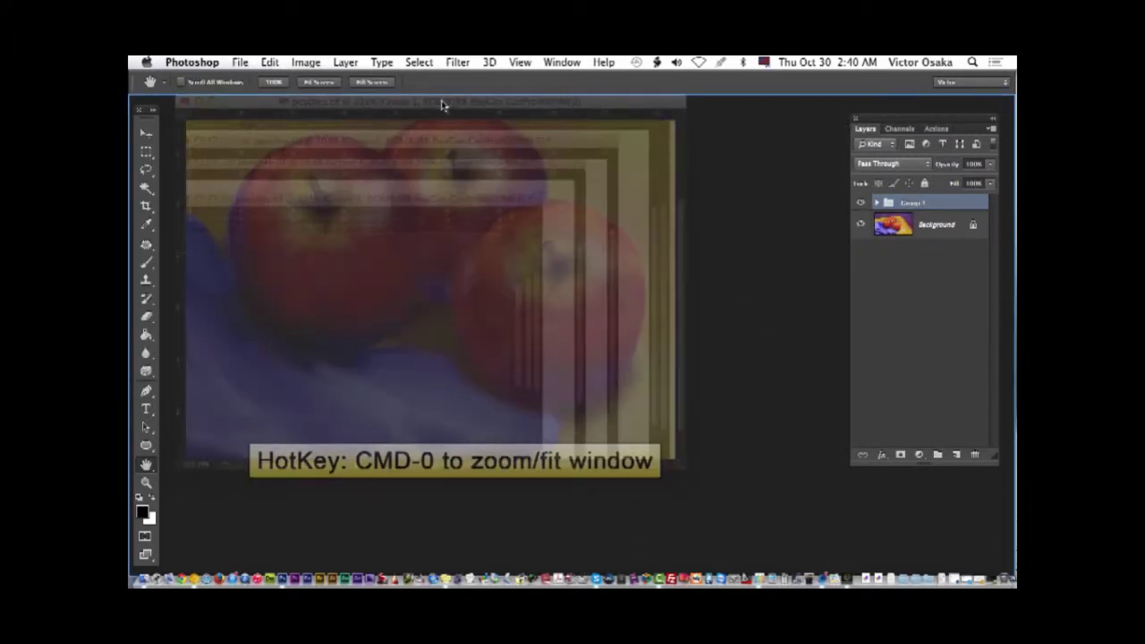
pyautogui.press('super+0')
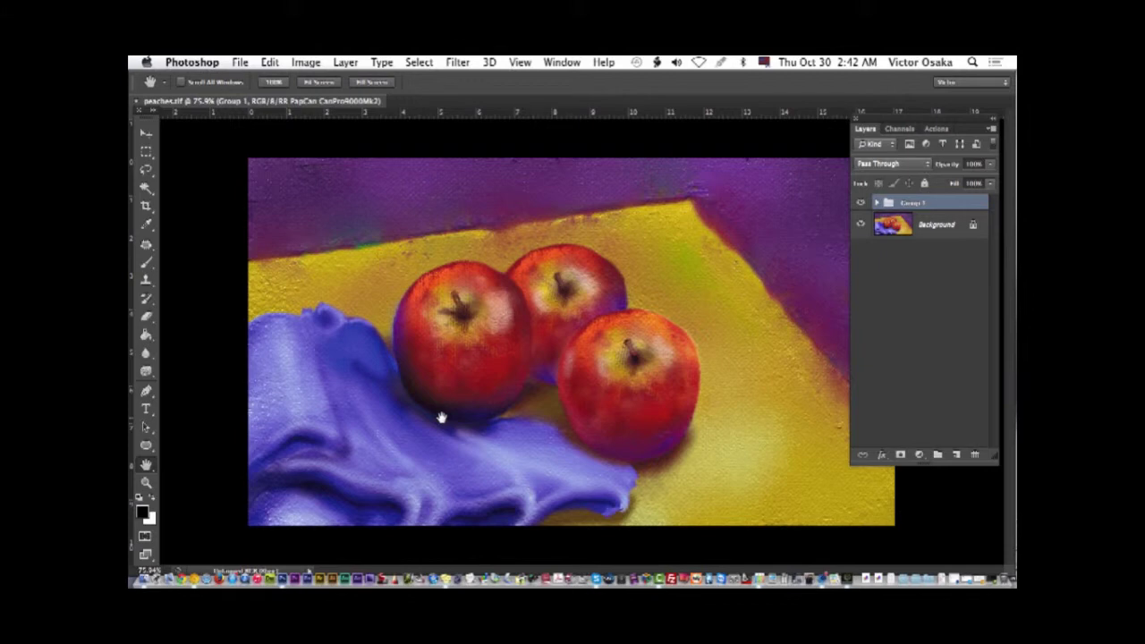
# Open the print settings for the painting and set the page layout to landscape
pyautogui.press('super+p')
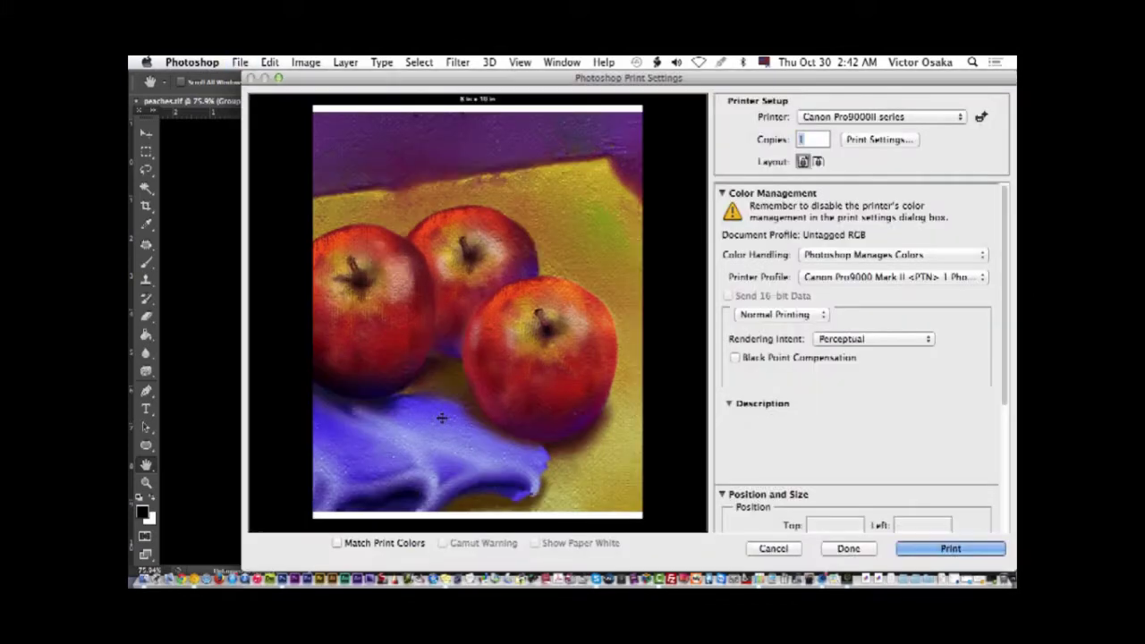
pyautogui.click(818, 161)
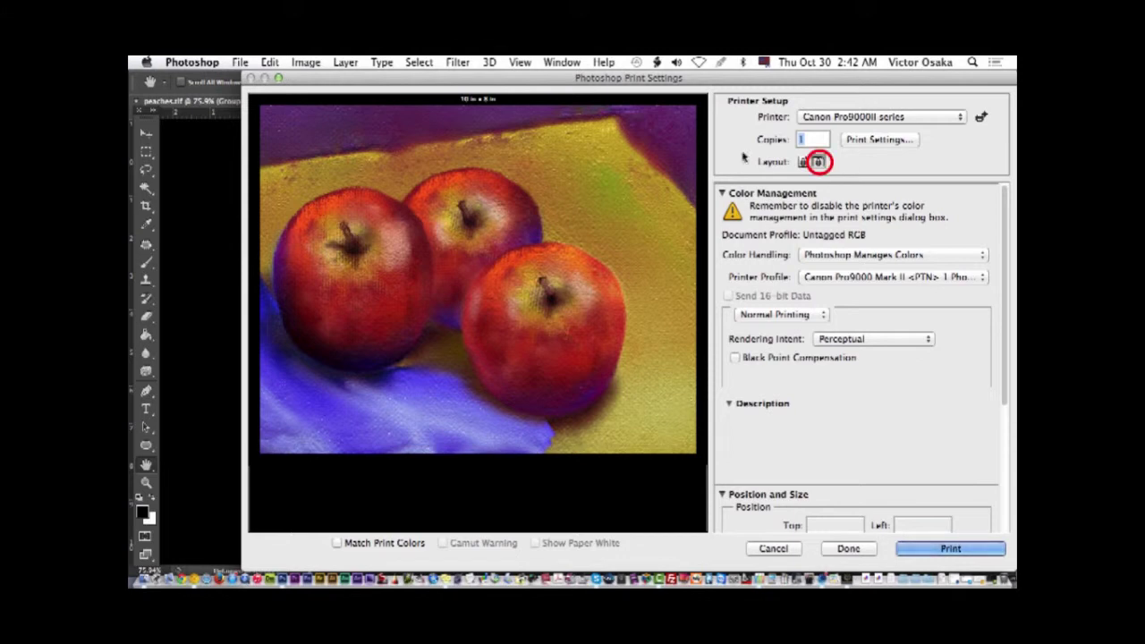
# Set the printer profile to RR PapCan CanPro9000Mk2 for printing with Photoshop-managed colours
pyautogui.moveTo(764, 355)
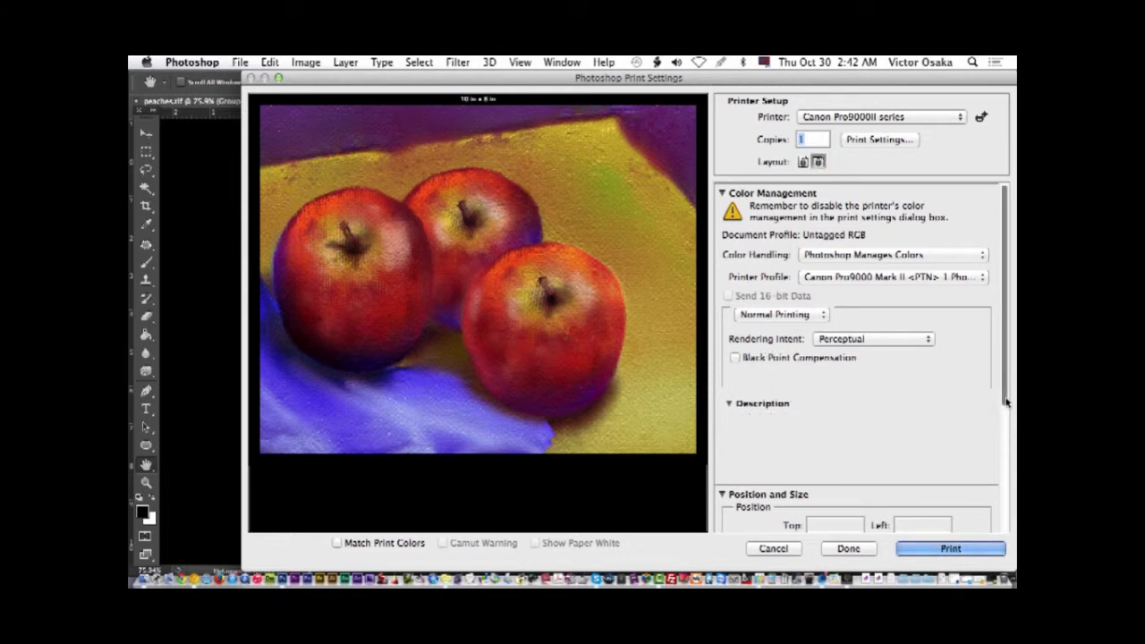
pyautogui.moveTo(910, 254)
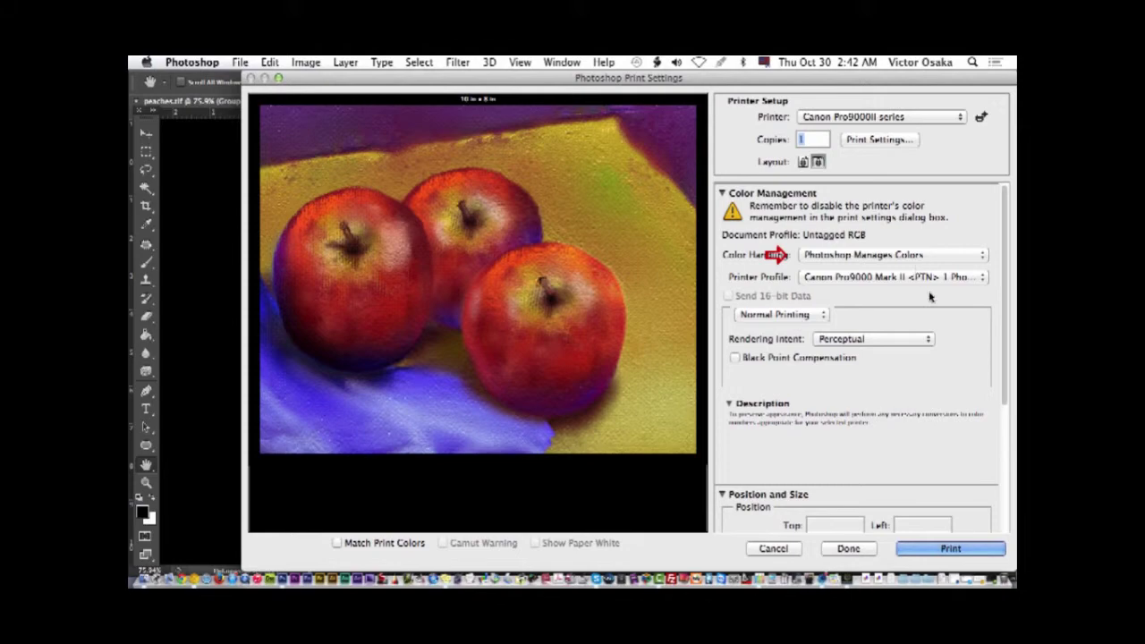
pyautogui.moveTo(933, 363)
pyautogui.click(941, 277)
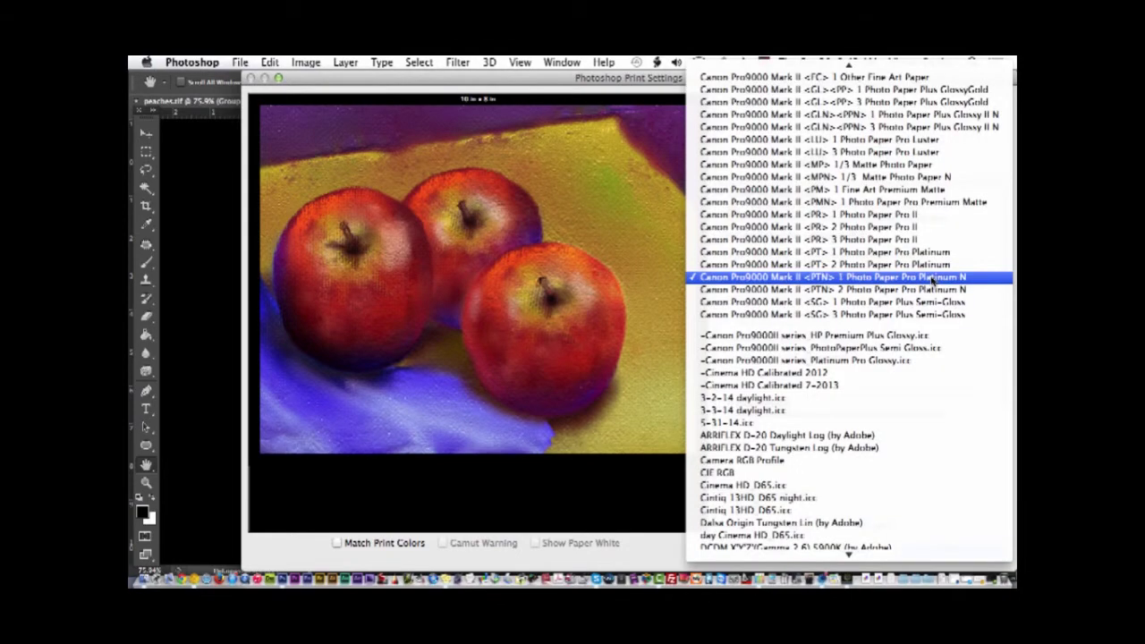
pyautogui.moveTo(854, 554)
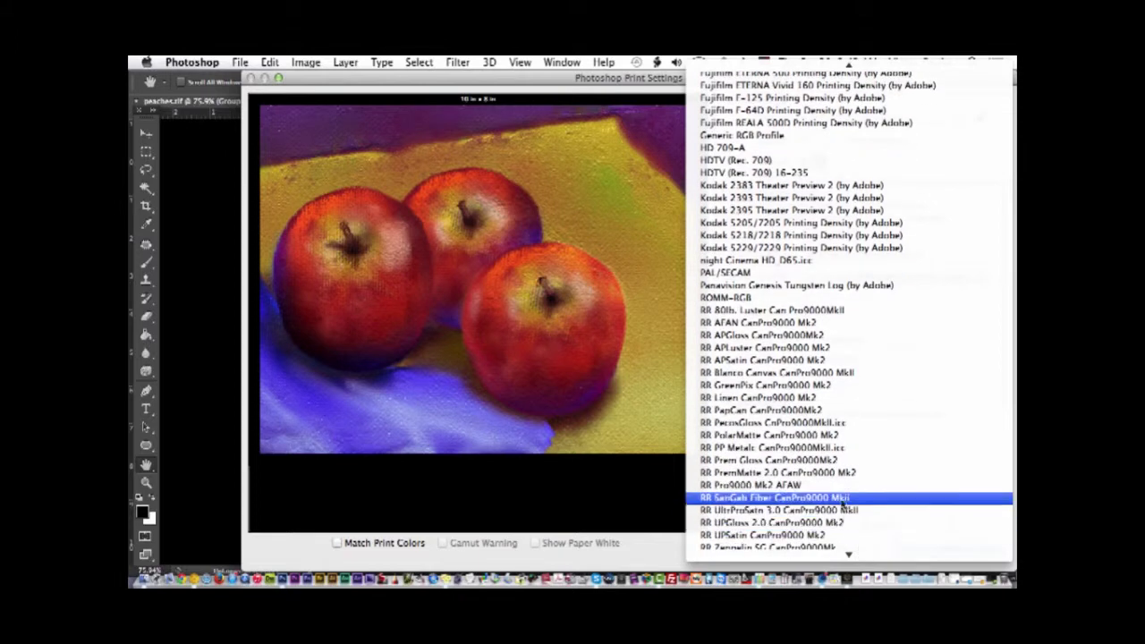
pyautogui.click(805, 413)
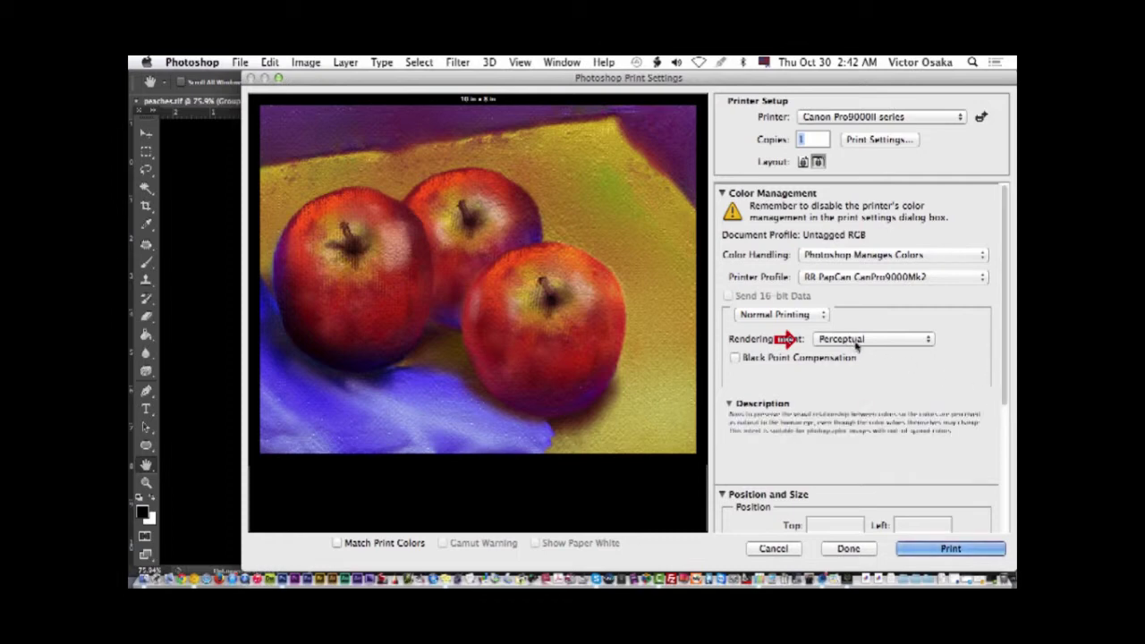
# Turn on Black Point Compensation and scale the print to fit the media
pyautogui.scroll(-2, 1002, 405)
pyautogui.click(734, 312)
pyautogui.scroll(-5, 1002, 501)
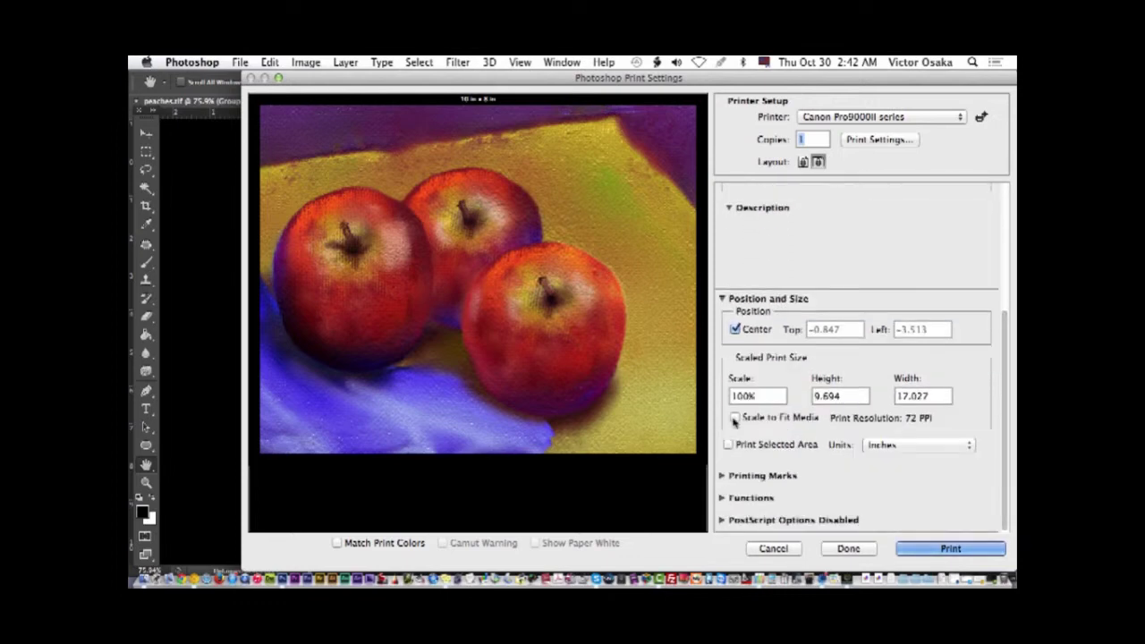
pyautogui.click(734, 417)
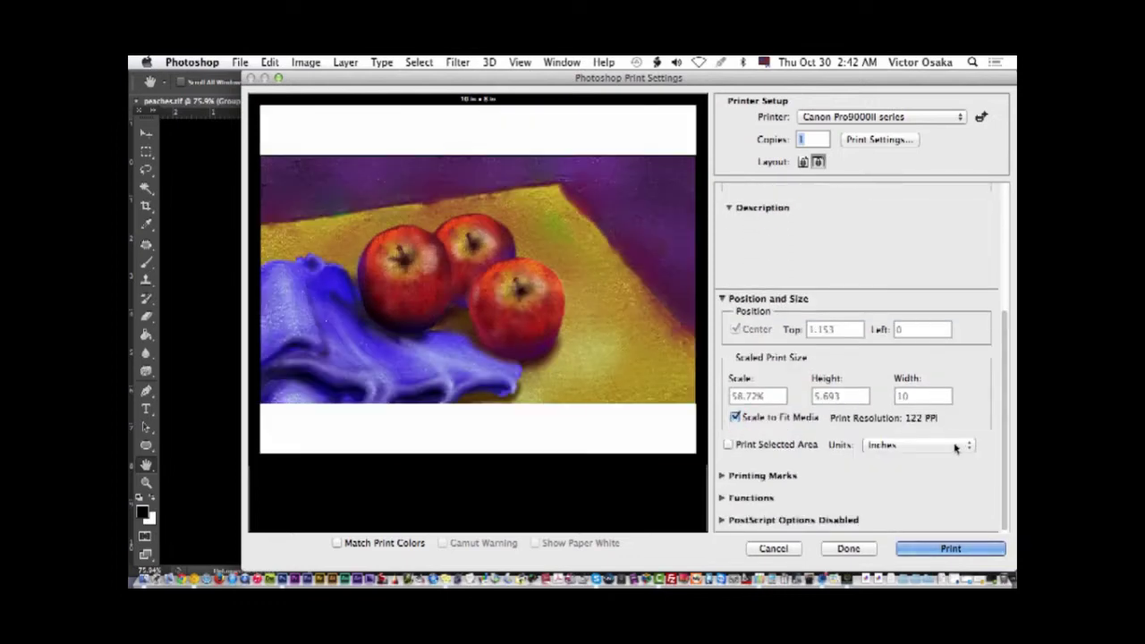